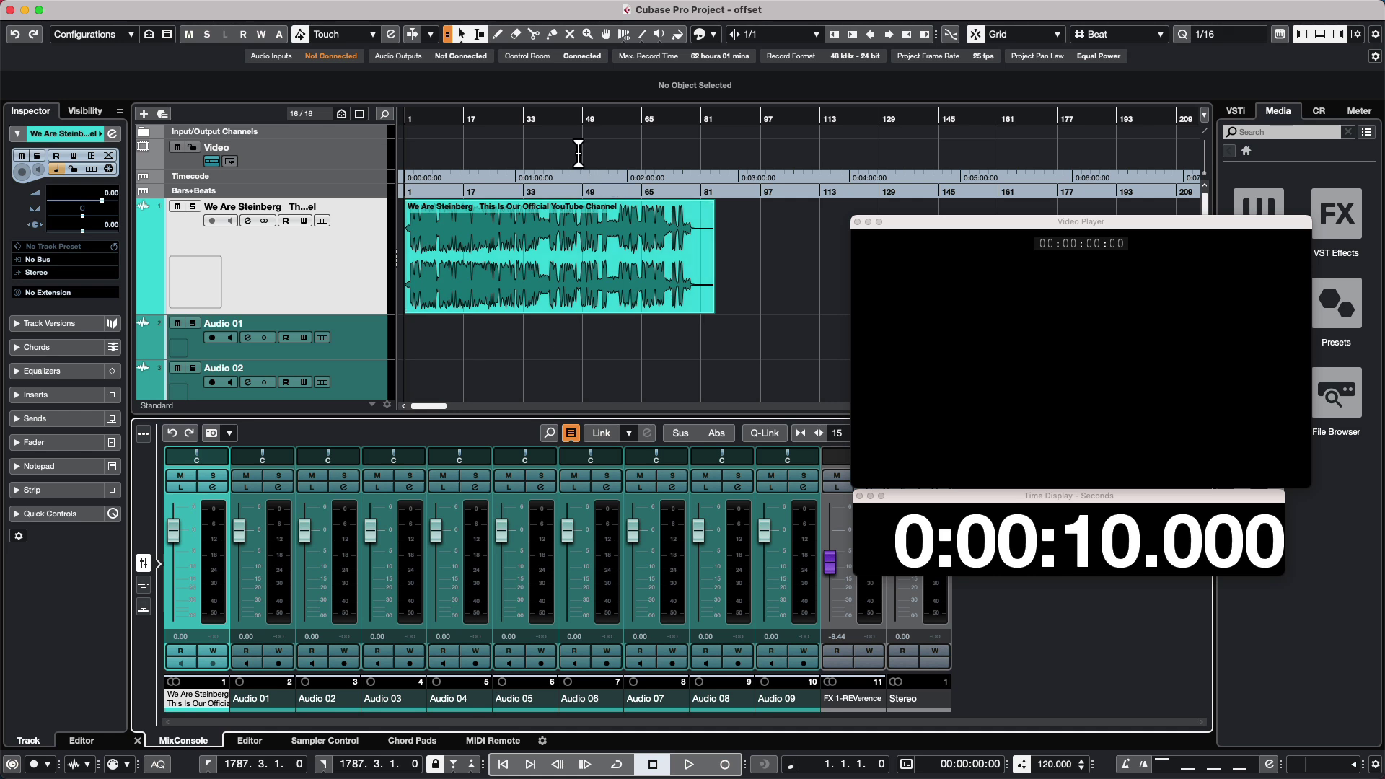
Step: Check the ruler's time format choices and leave them unchanged
right_click(560, 118)
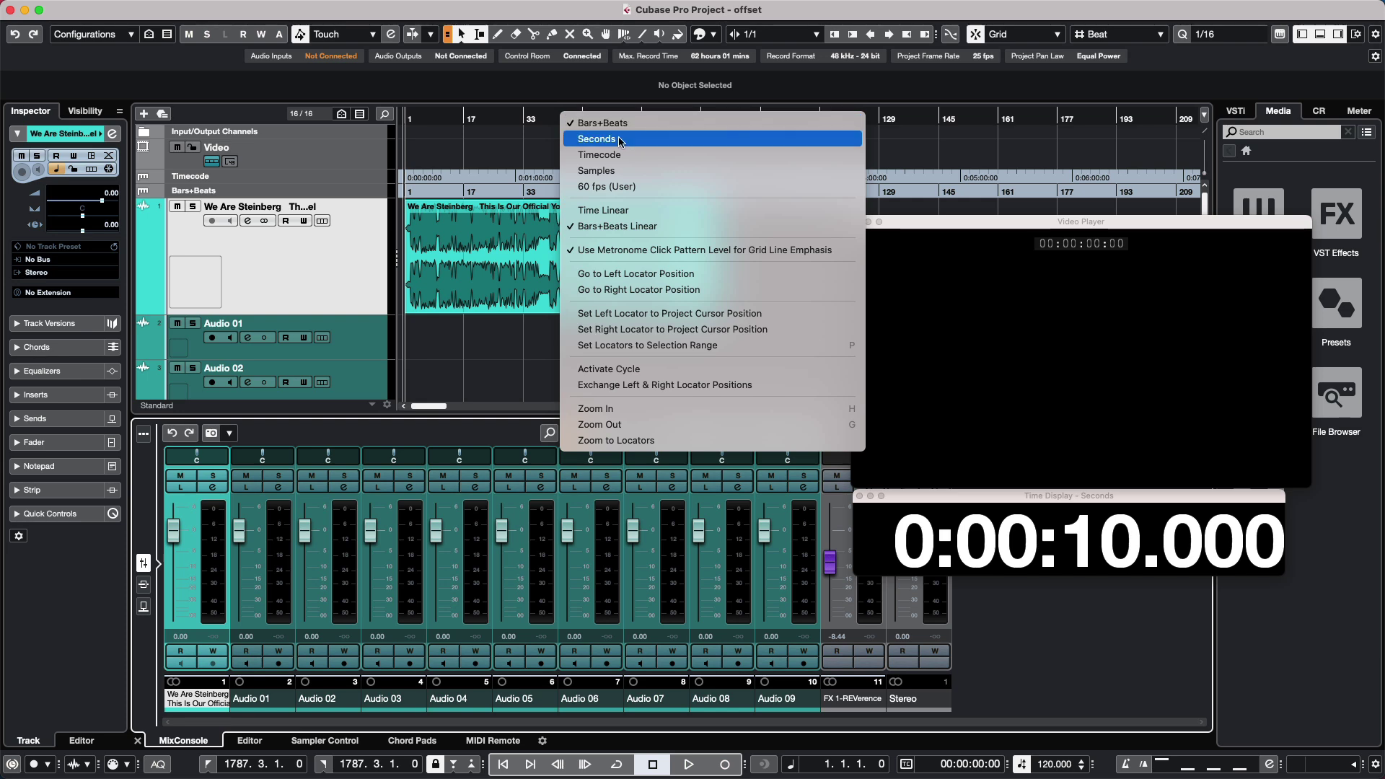
click(525, 362)
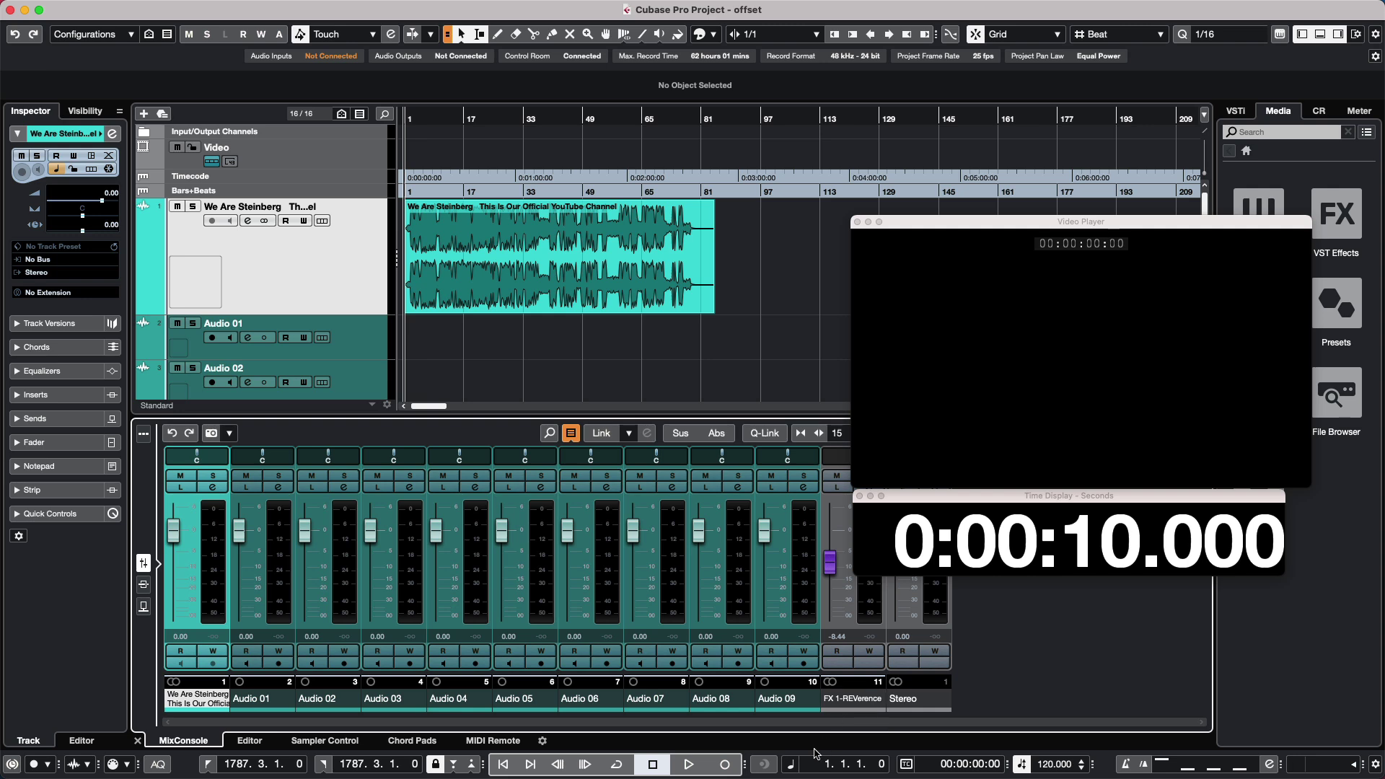
mouse_move(577, 778)
Step: Select the Timecode and Bars+Beats rulers and the We Are Steinberg event, then return the cursor to 0:00:00.000
click(285, 177)
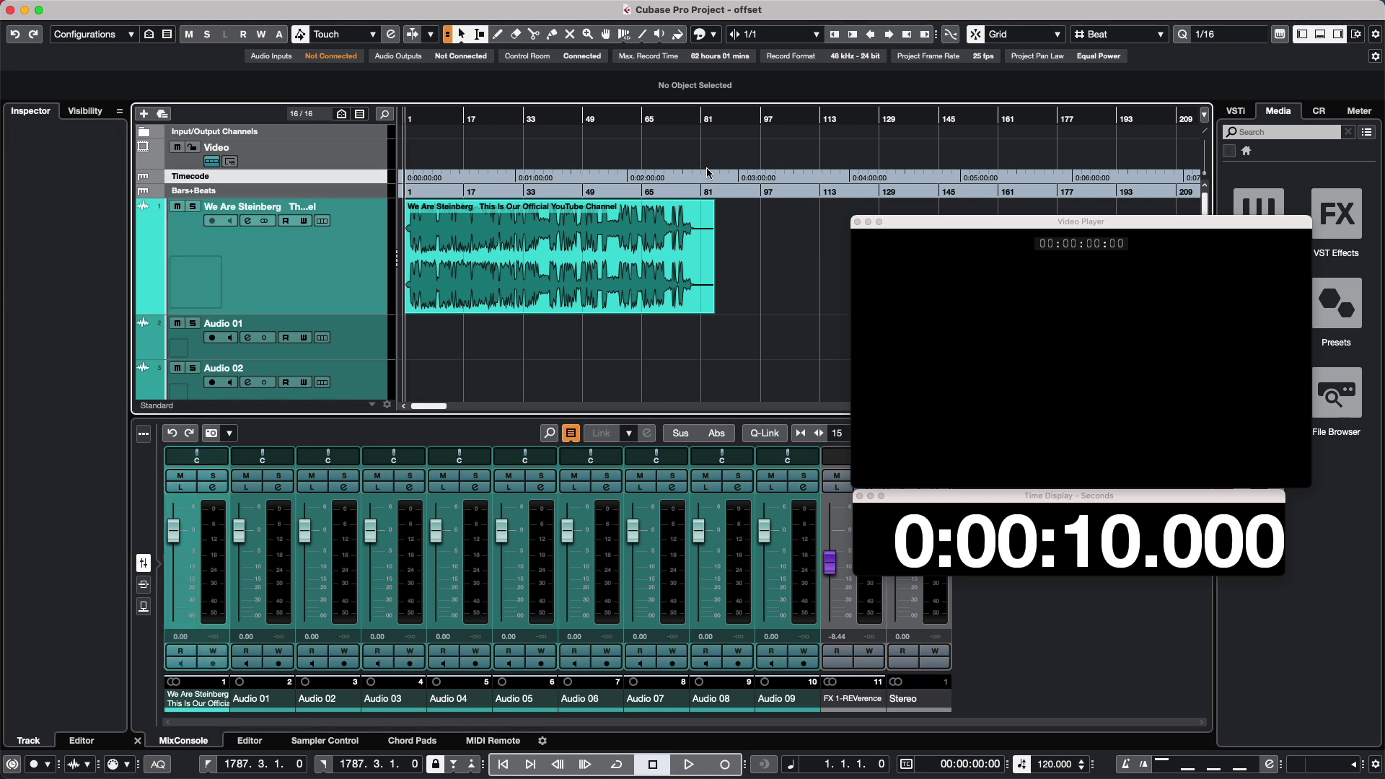
click(324, 191)
click(472, 303)
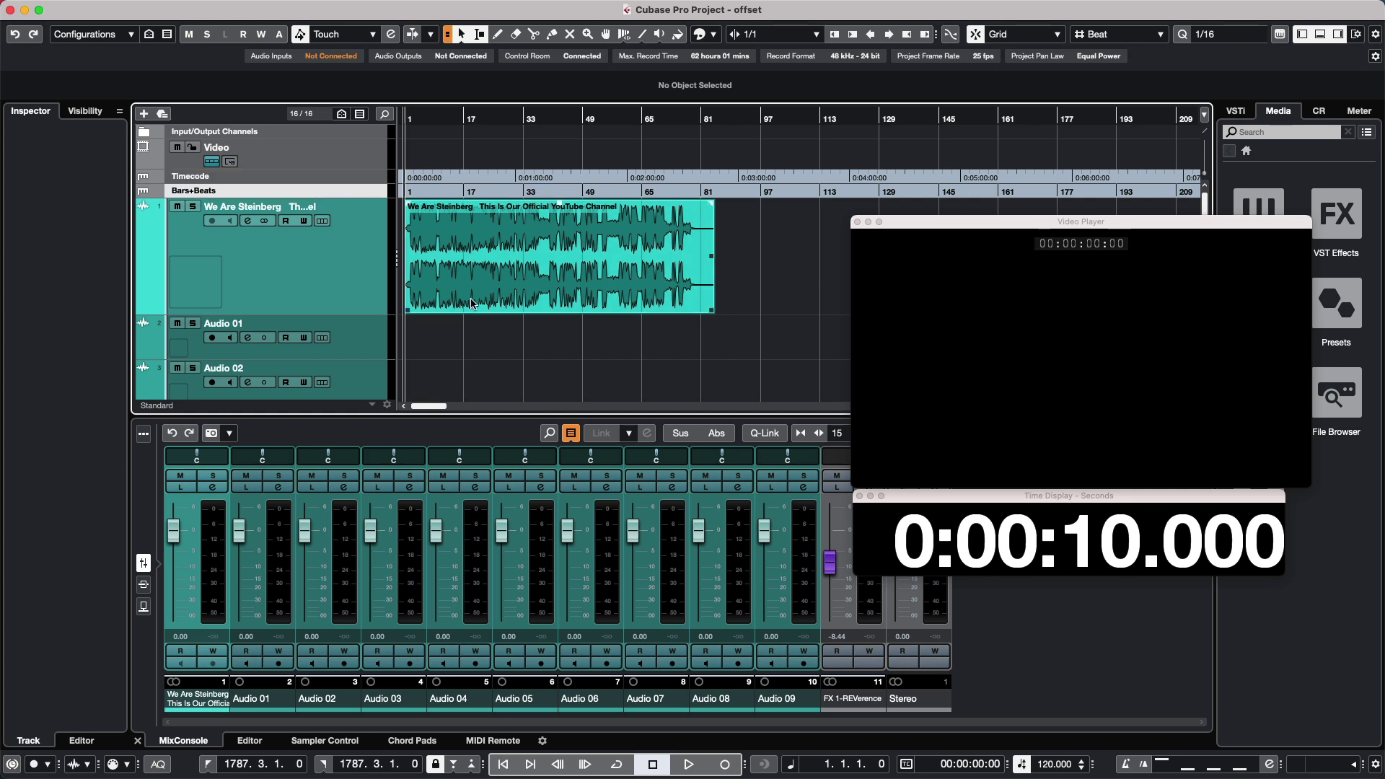
drag(472, 303, 513, 231)
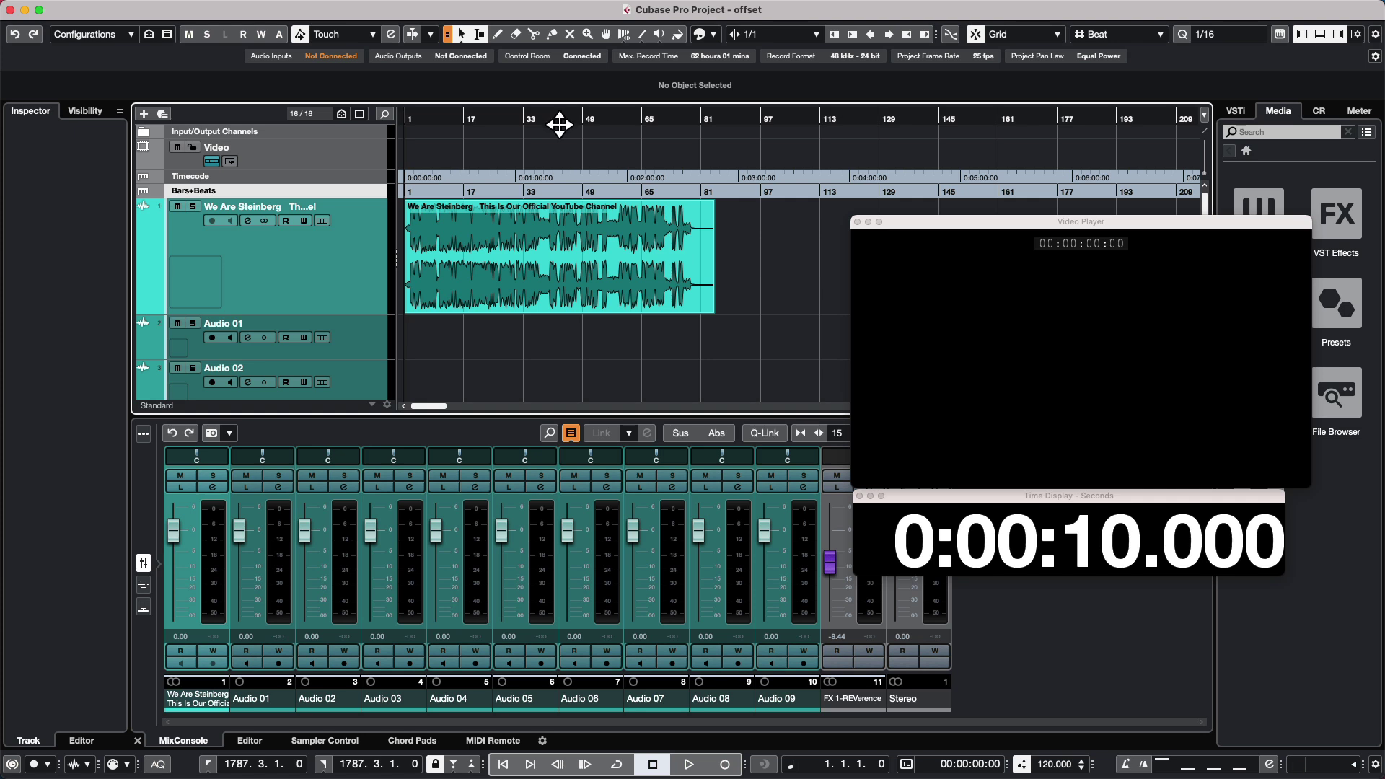
click(418, 268)
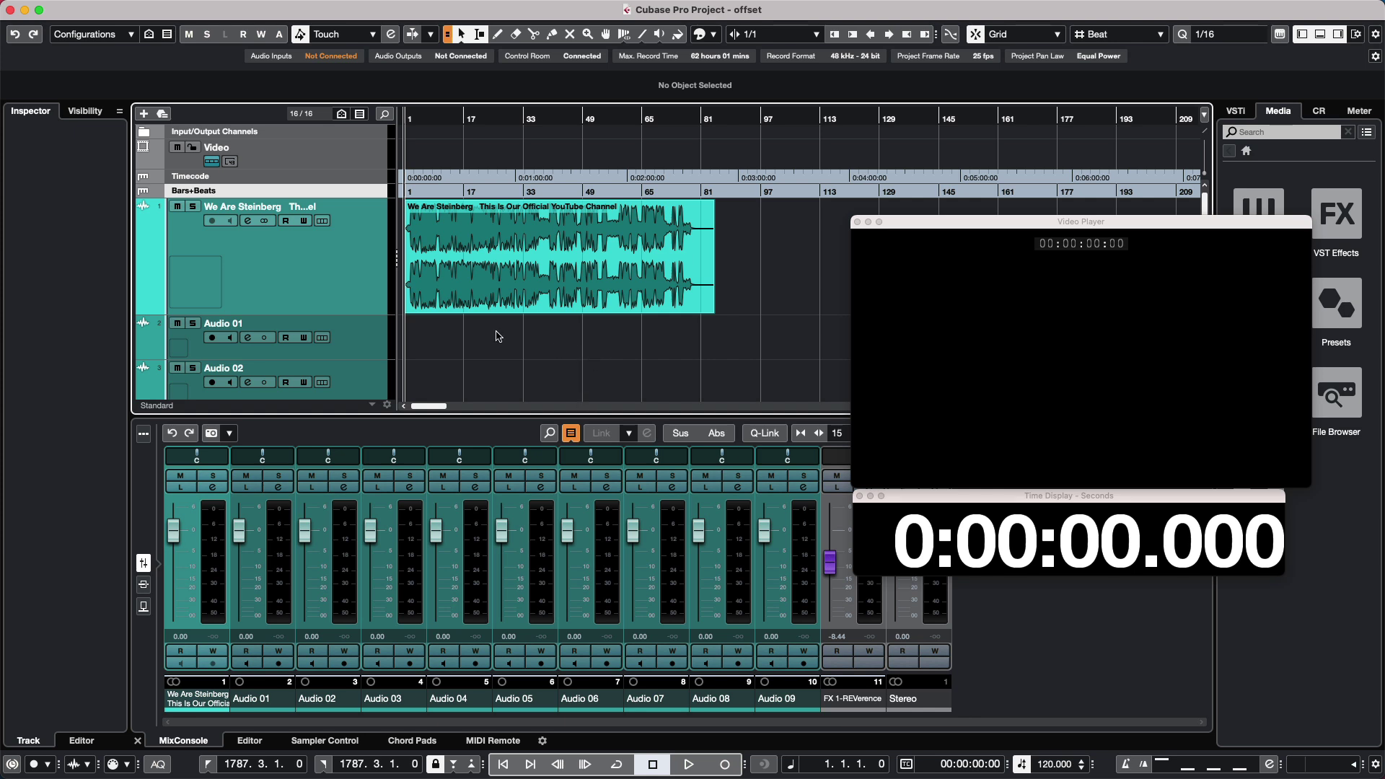
click(467, 294)
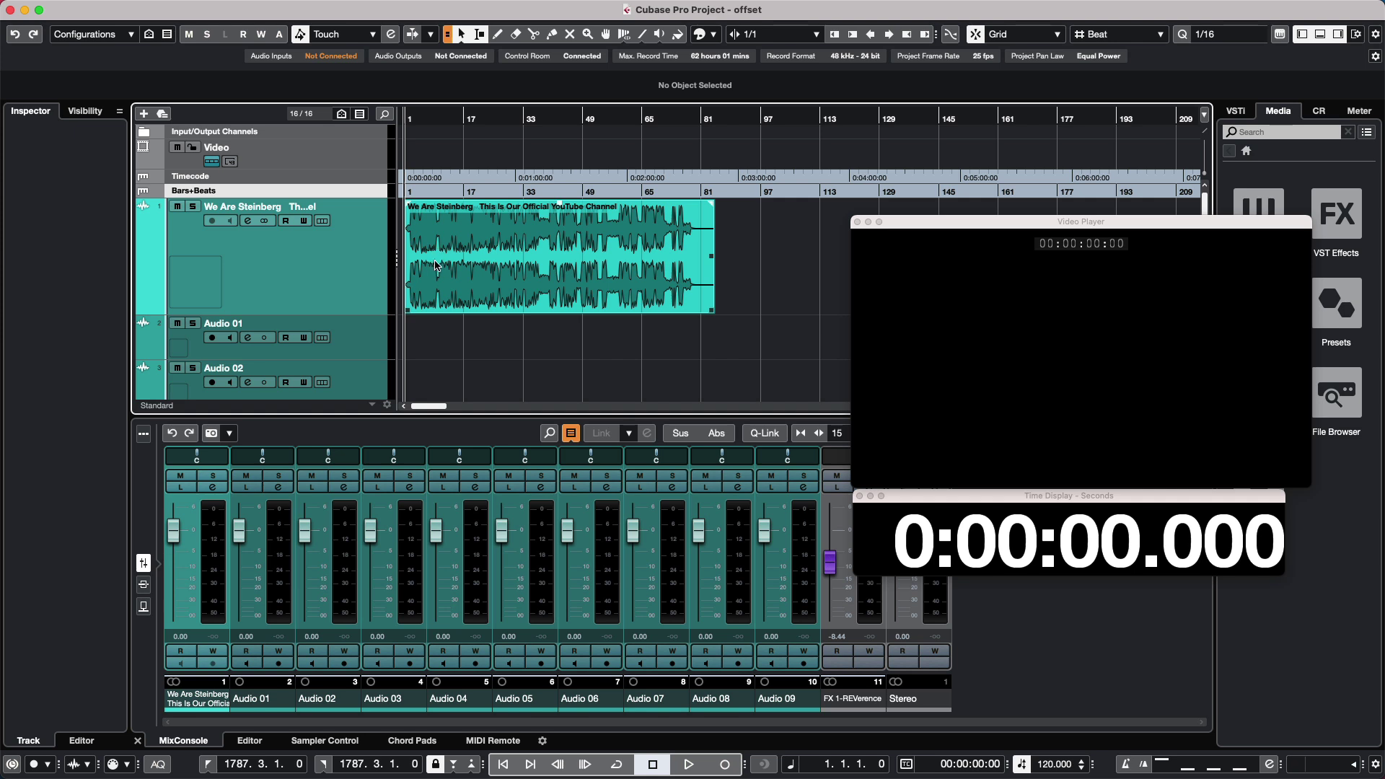
Step: In Project Setup, raise the Display Bar Offset to 1 and confirm with OK
click(262, 188)
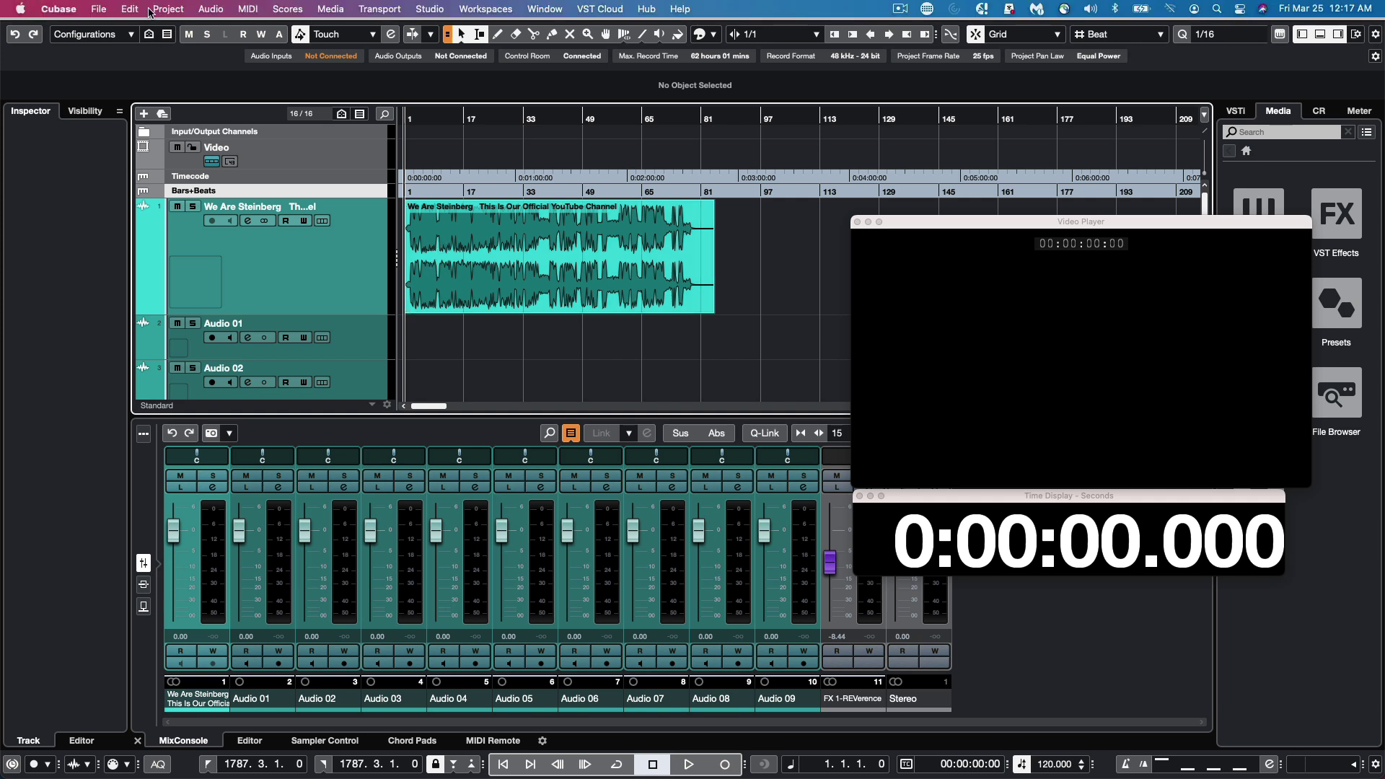
click(166, 8)
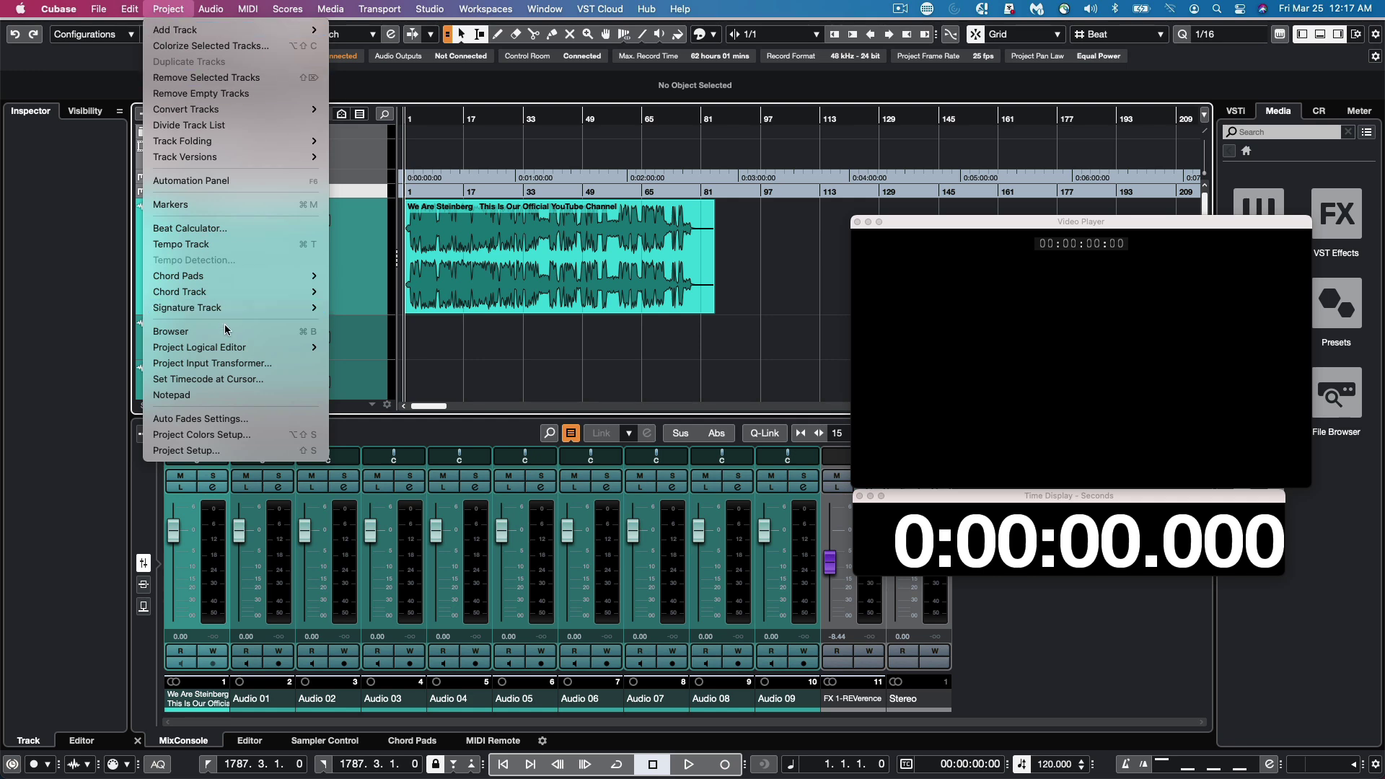
click(238, 450)
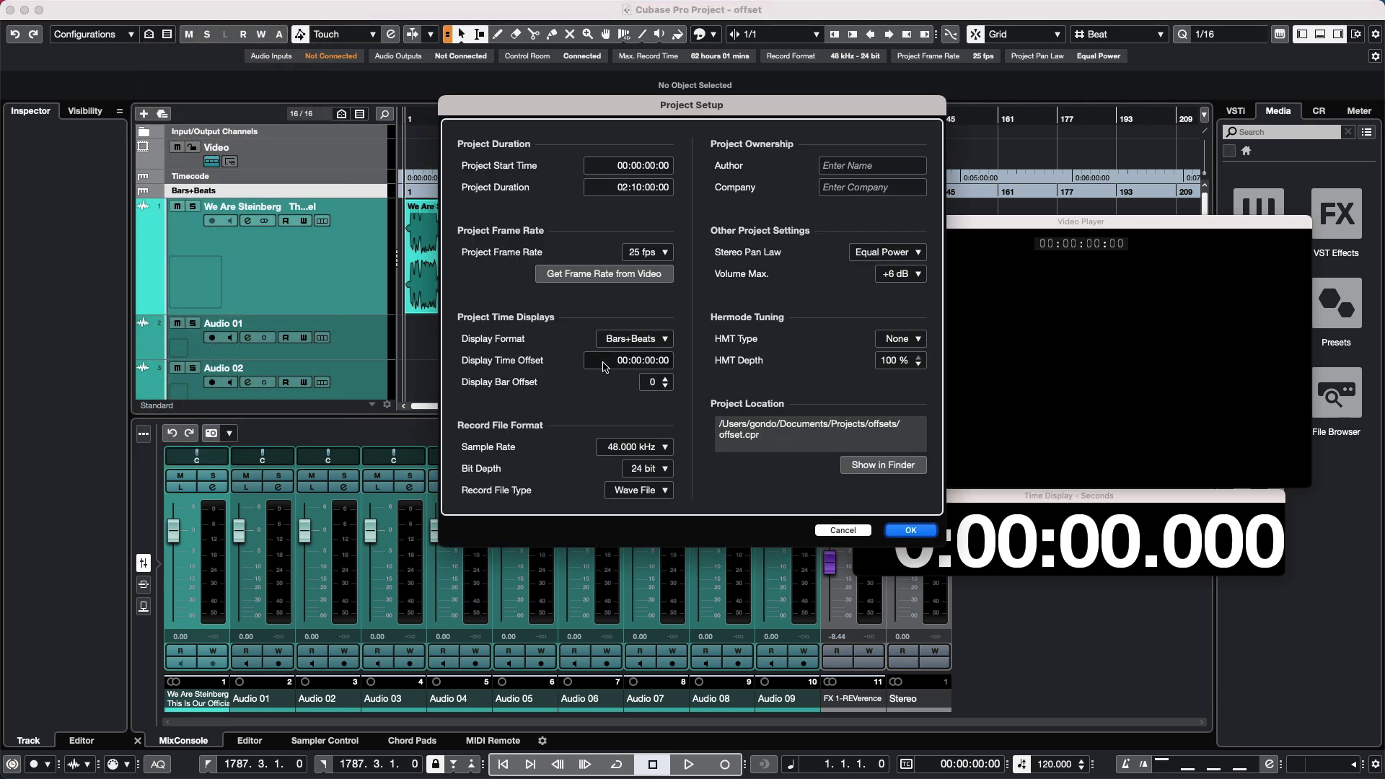
click(665, 380)
click(923, 532)
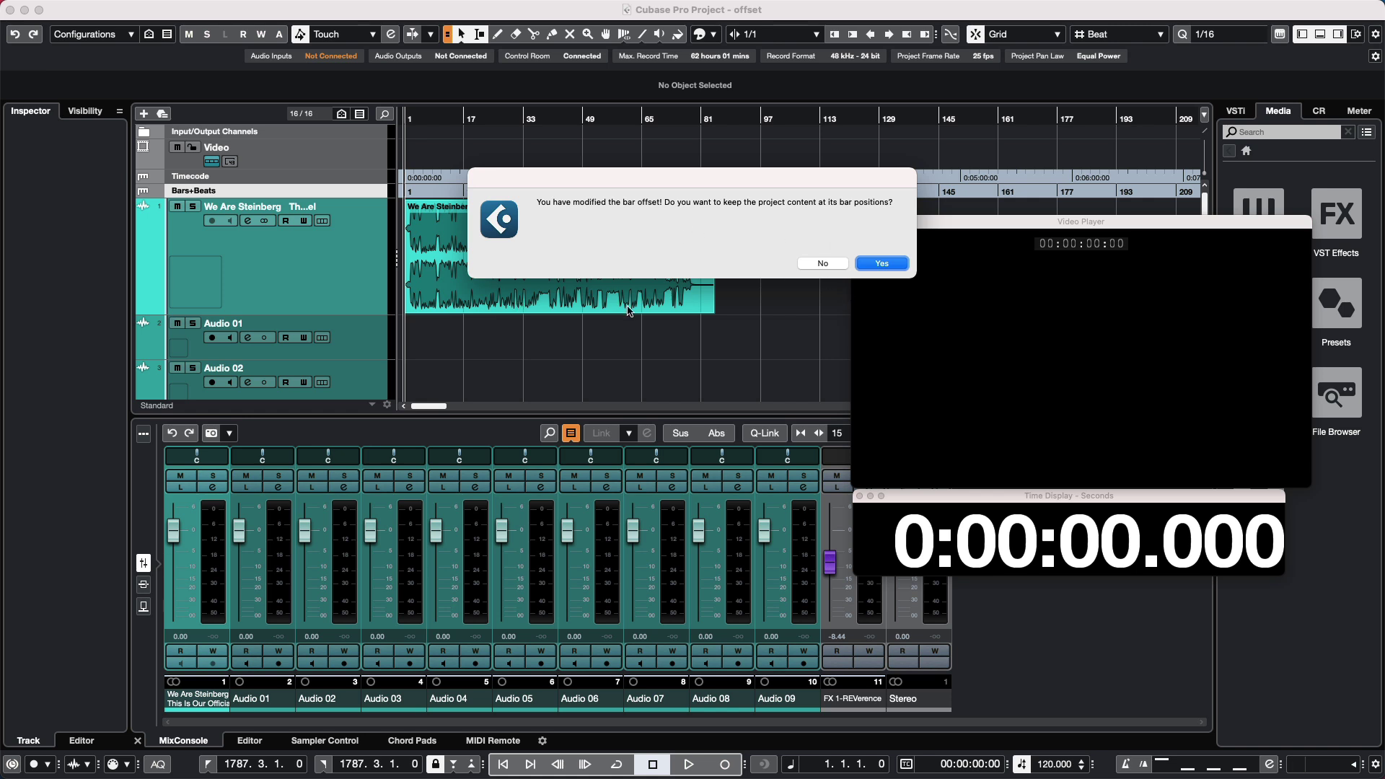
Step: Keep content at its bar positions, then park the cursor at bar 1, which reads 0:00:04.000
click(890, 266)
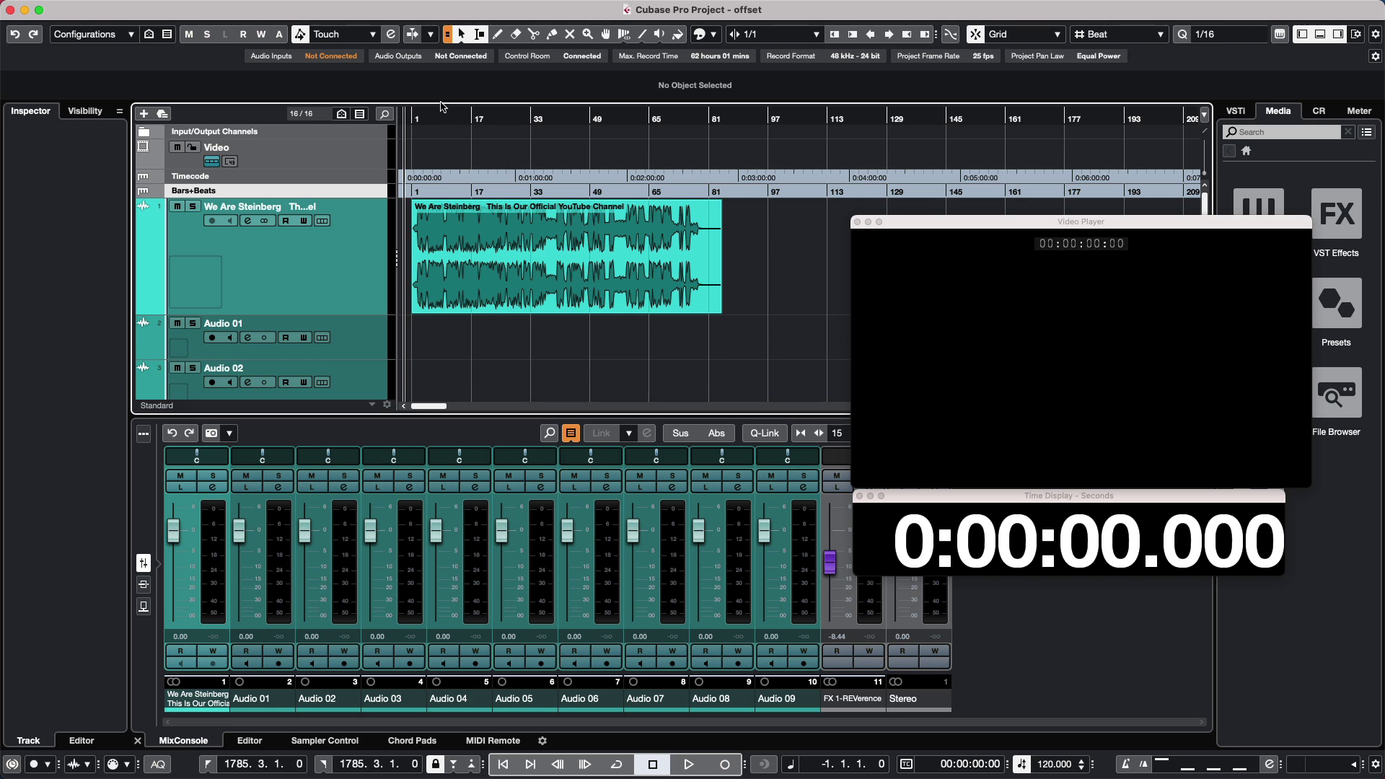
drag(444, 116, 334, 183)
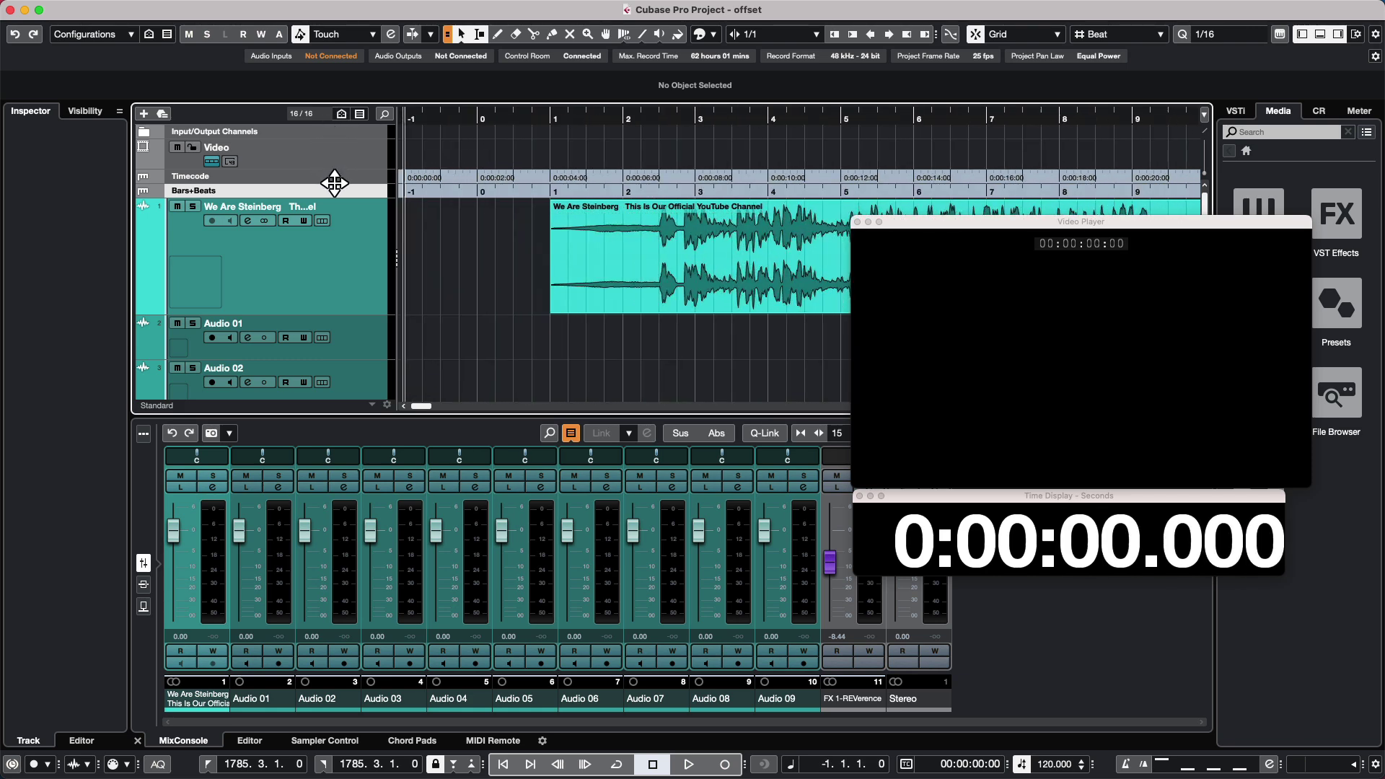
click(700, 264)
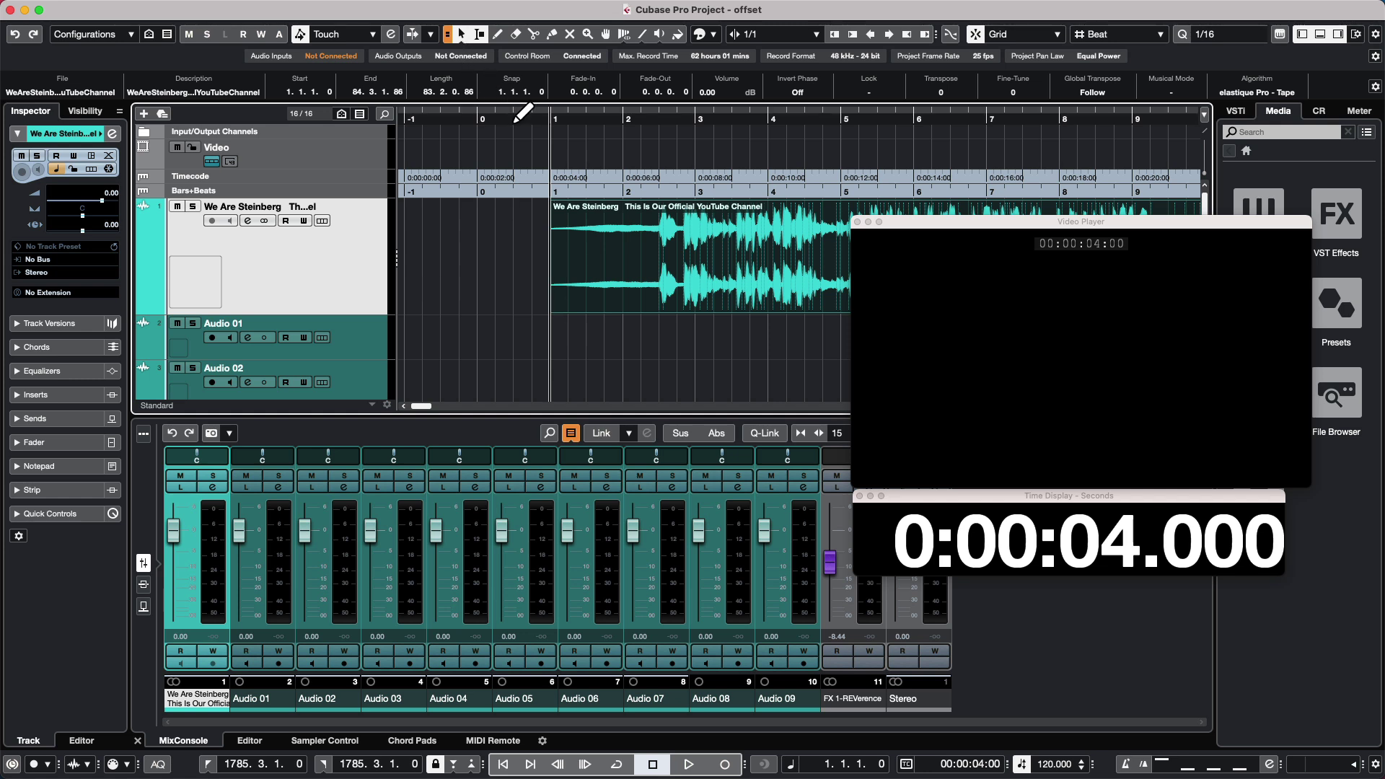
click(405, 120)
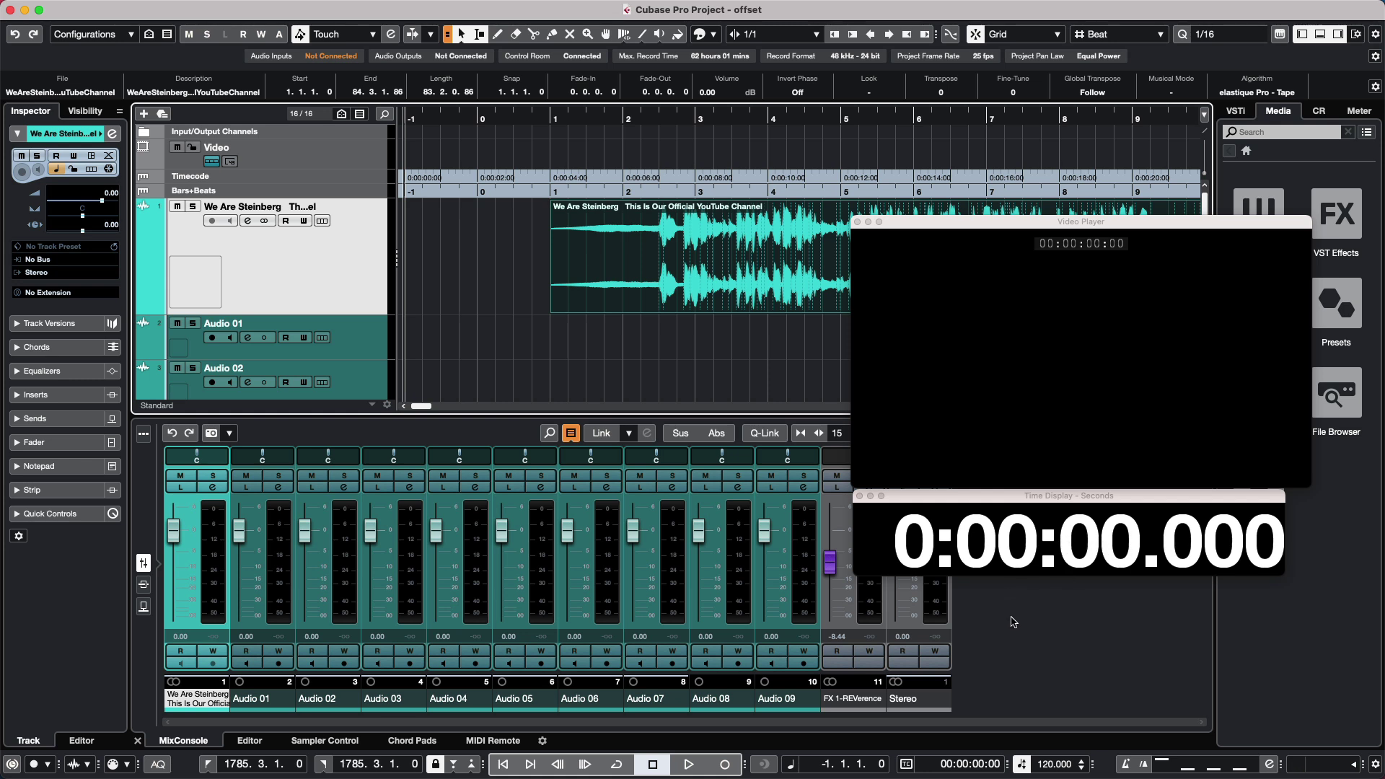
click(618, 273)
click(554, 123)
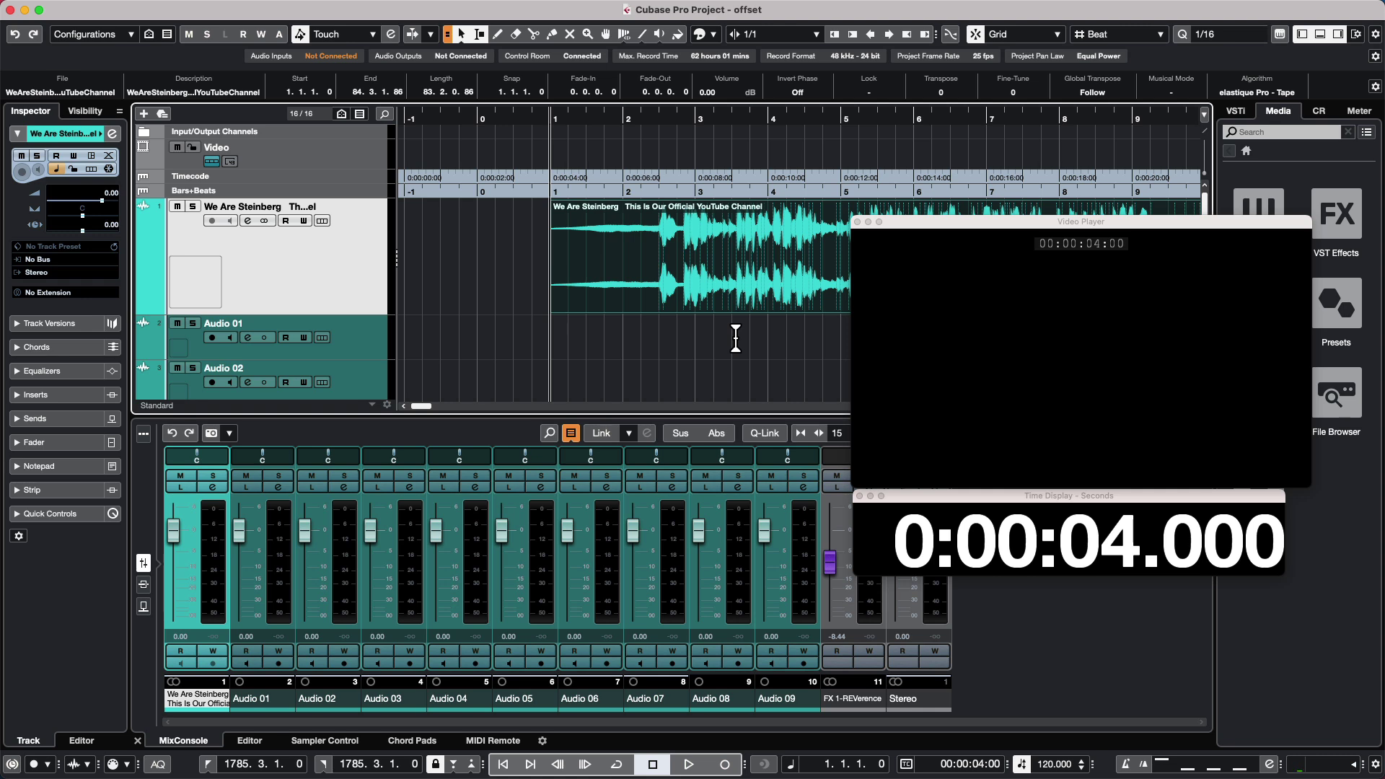
Step: Undo the bar offset and set a 10-second Display Time Offset, keeping content at its timecode positions
key(super+z)
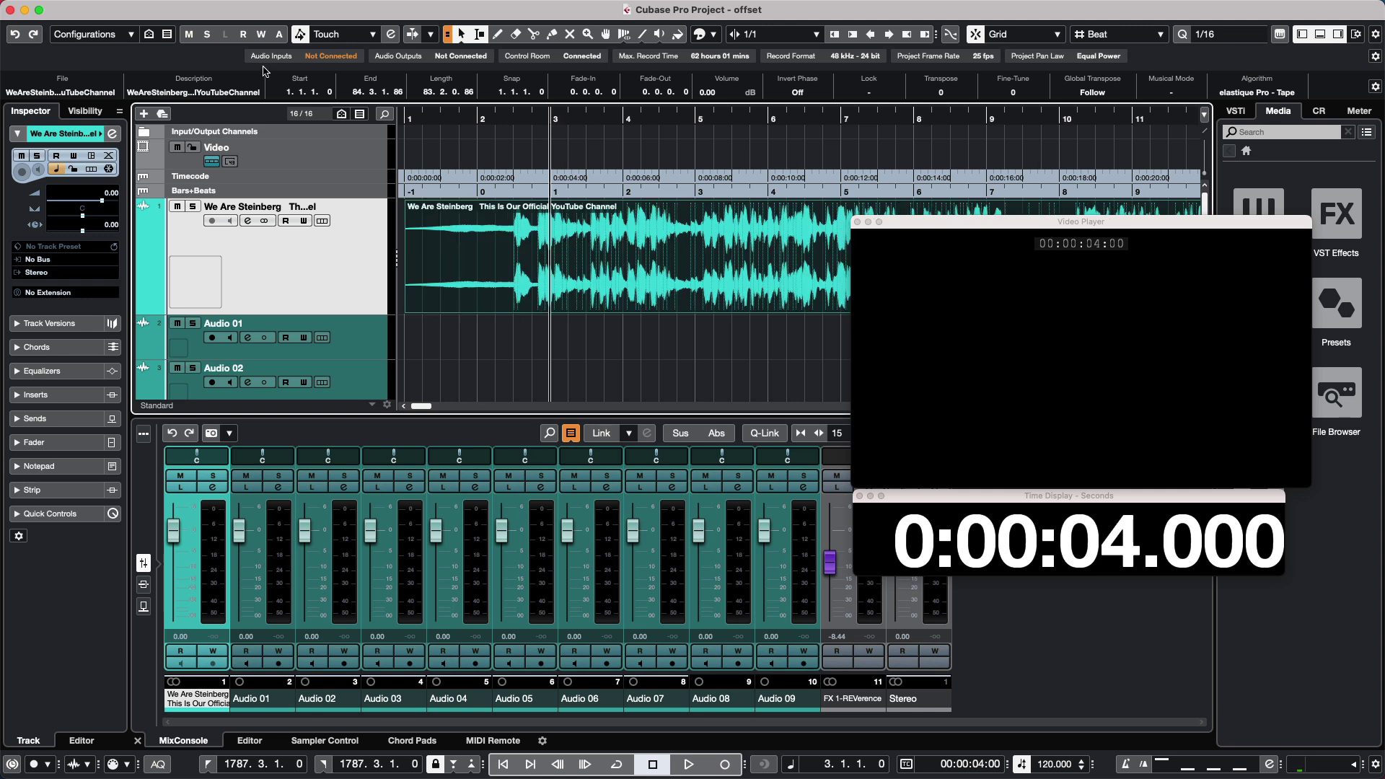
click(173, 9)
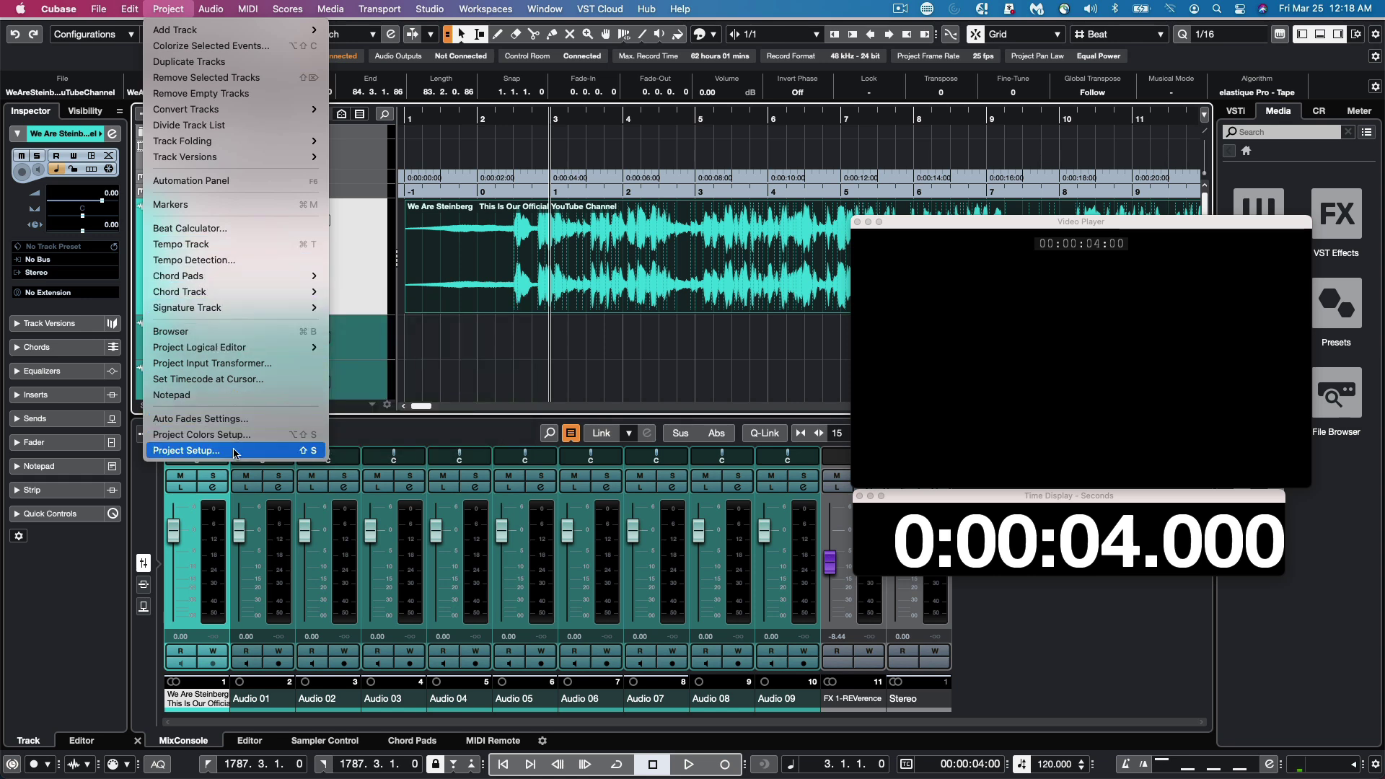
click(186, 450)
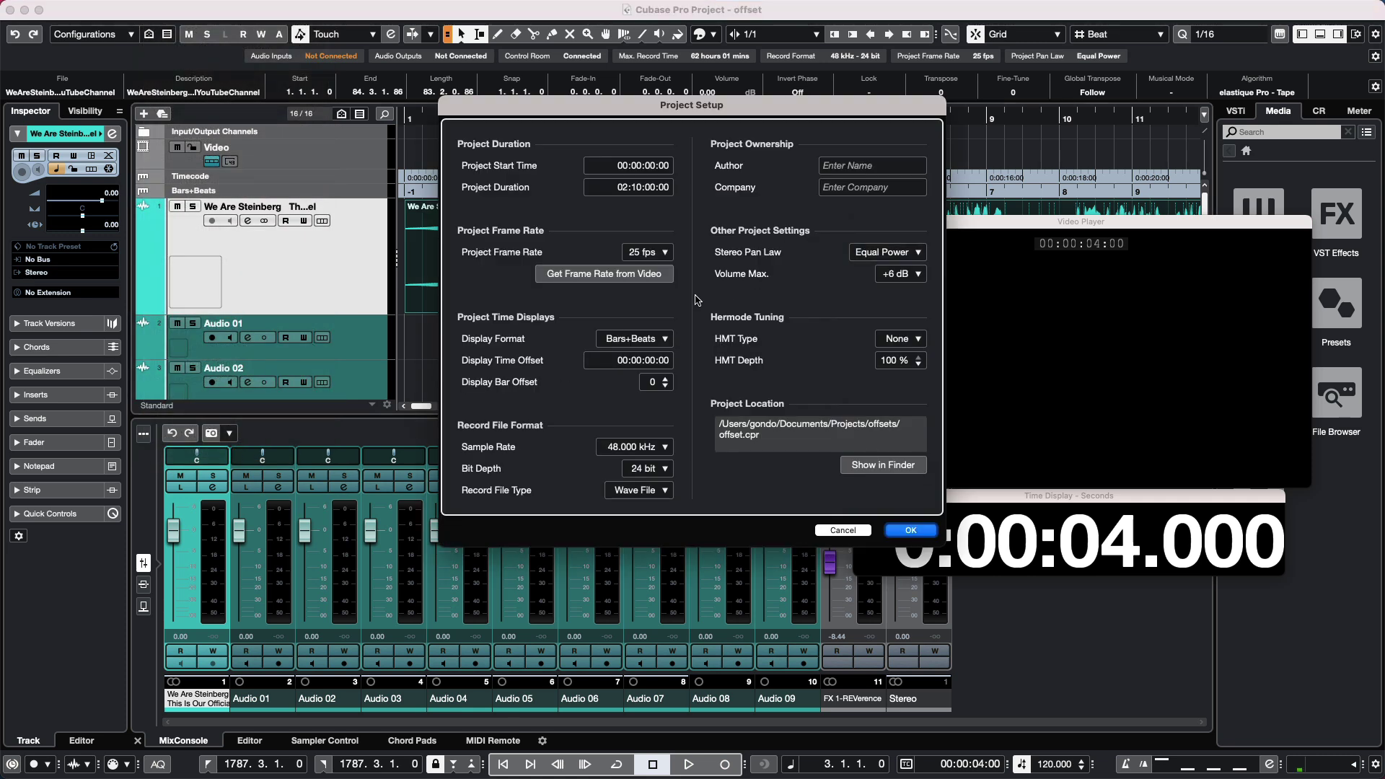
click(652, 363)
text(10)
click(911, 531)
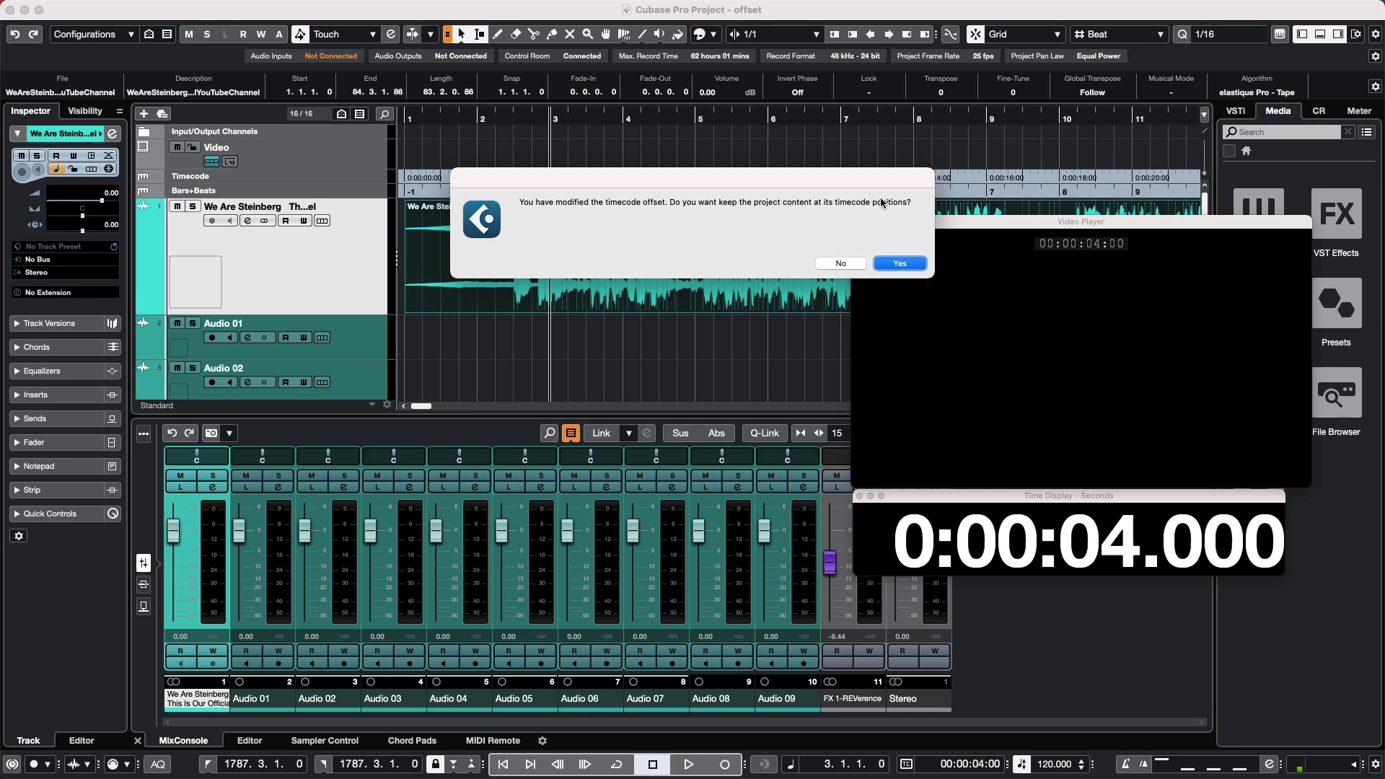
click(913, 264)
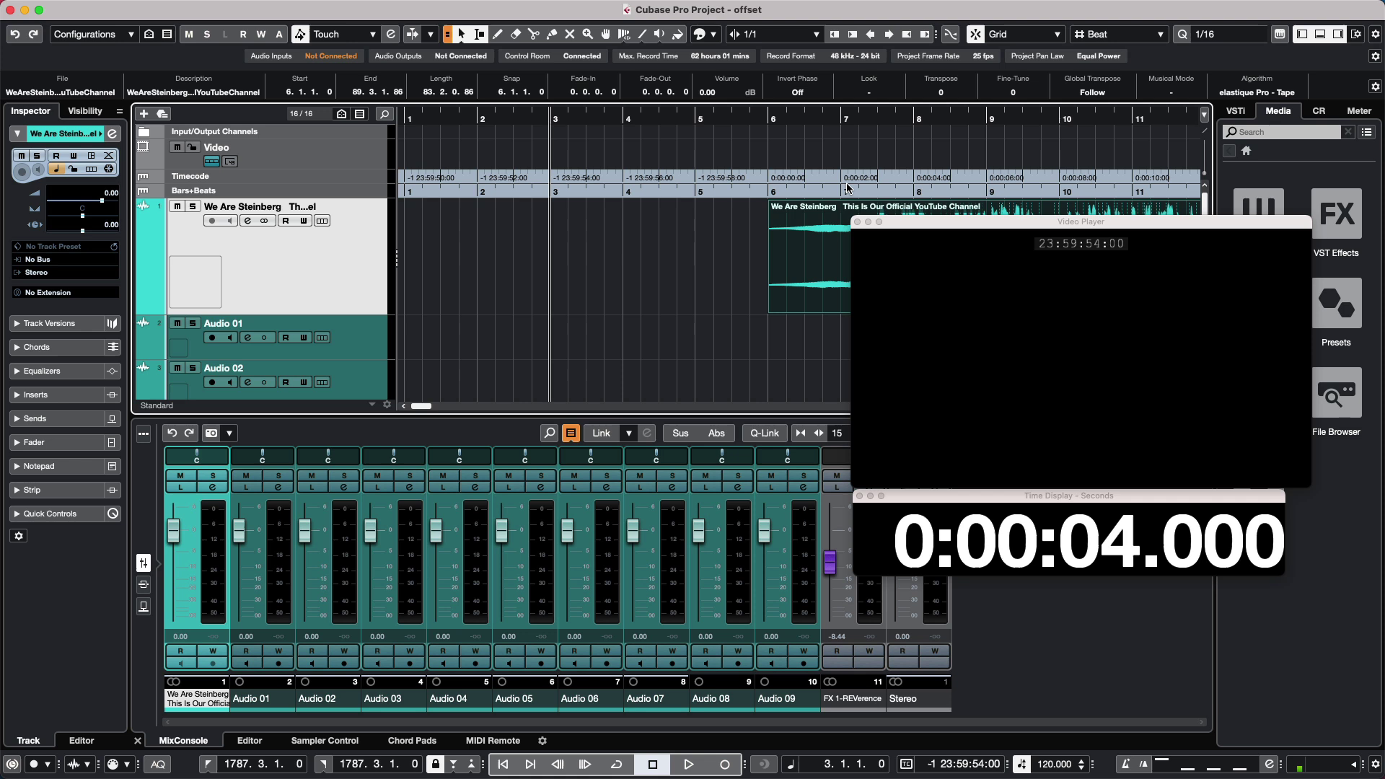
Step: Place the cursor at bar 6, timecode zero, and shift the audio event to start at bar 1
click(714, 125)
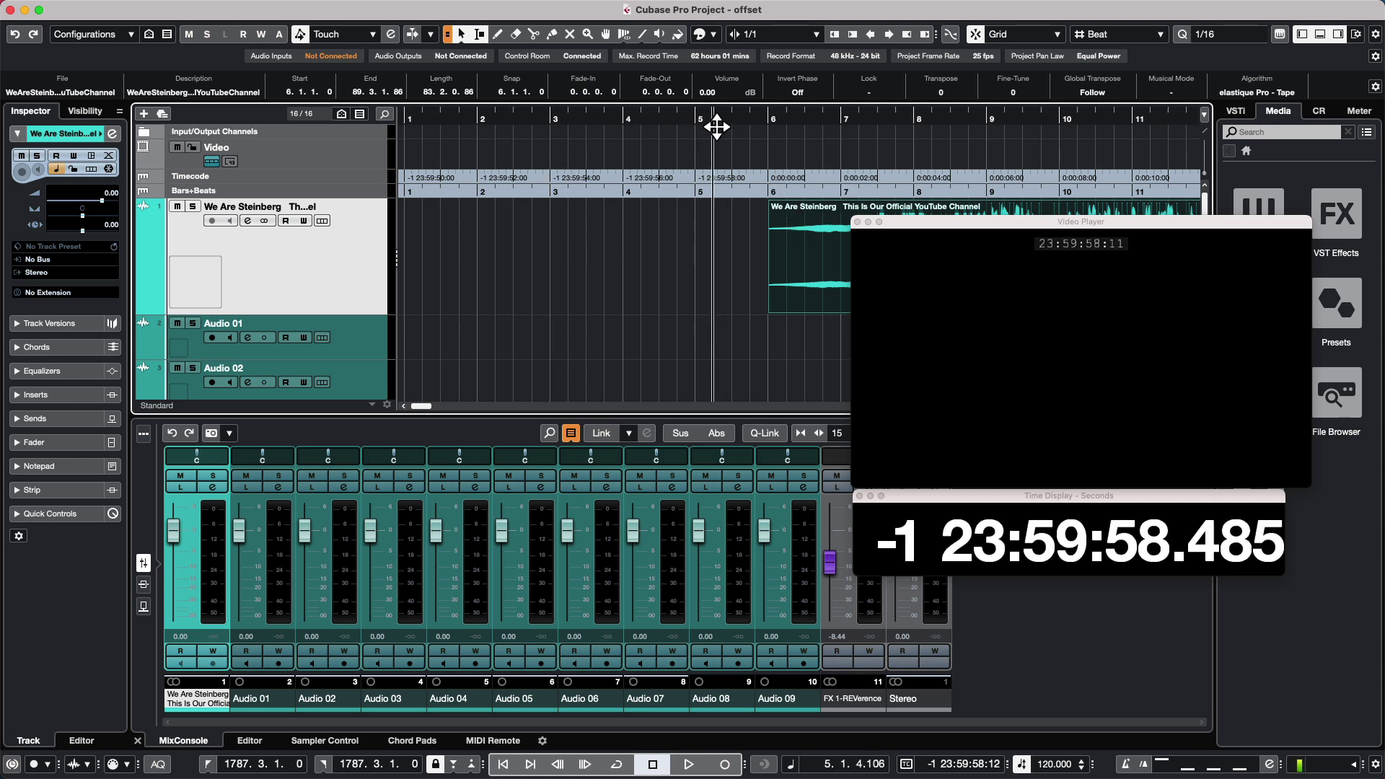
key(Home)
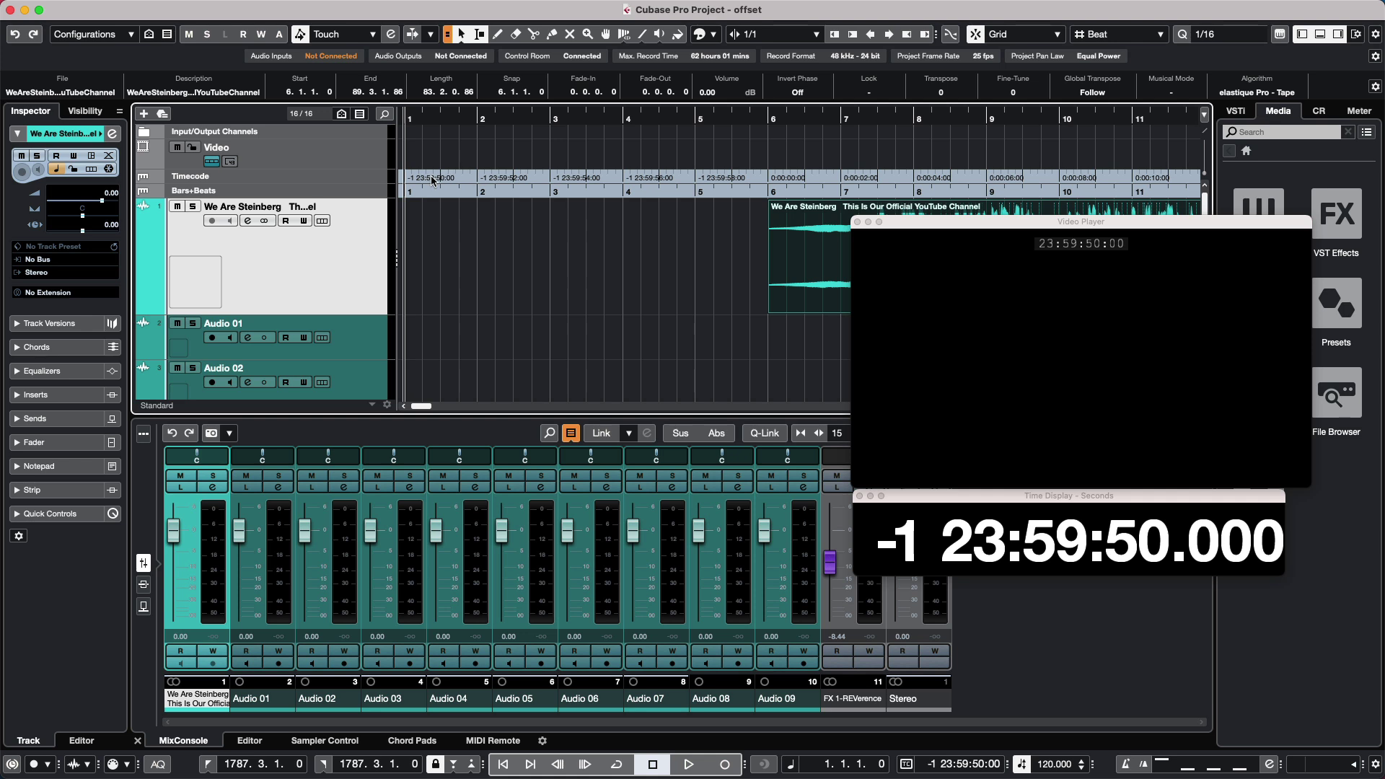
click(770, 117)
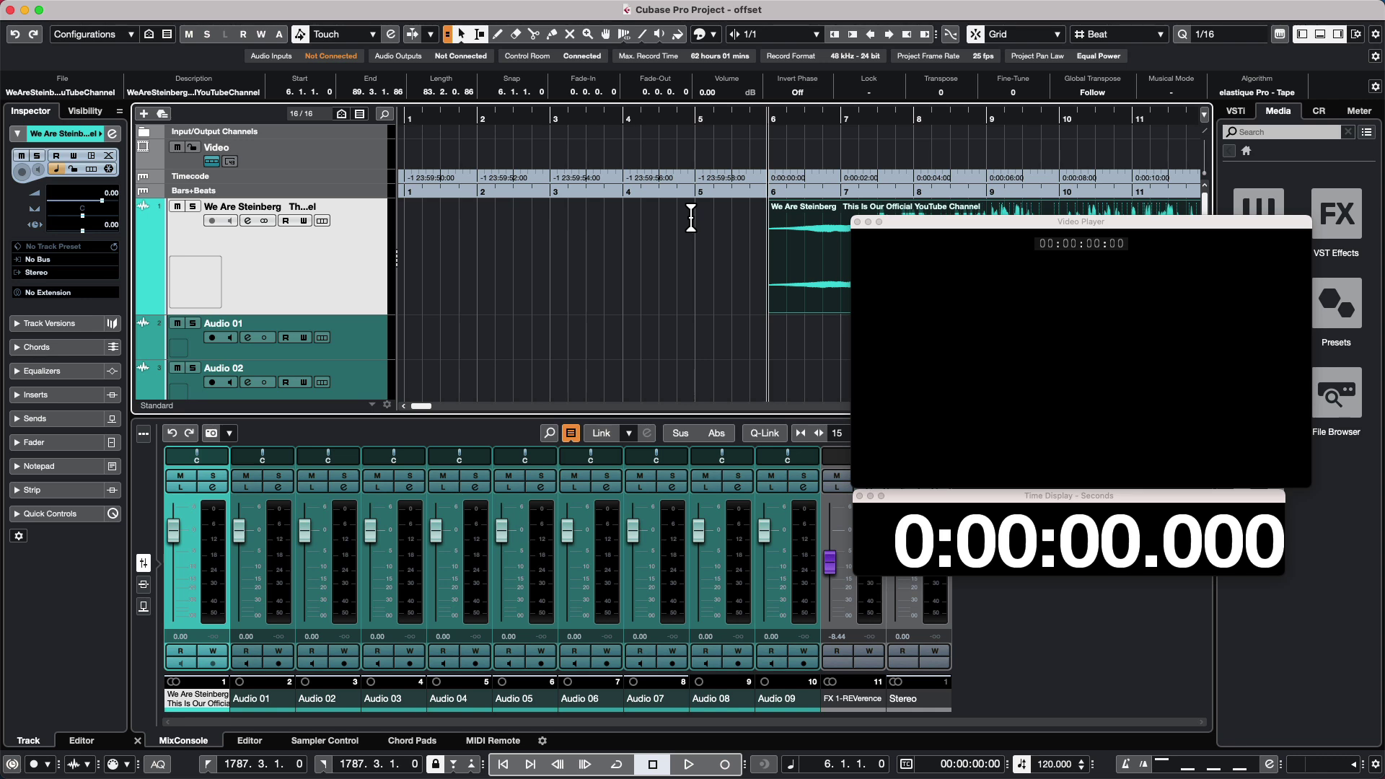
key(super+z)
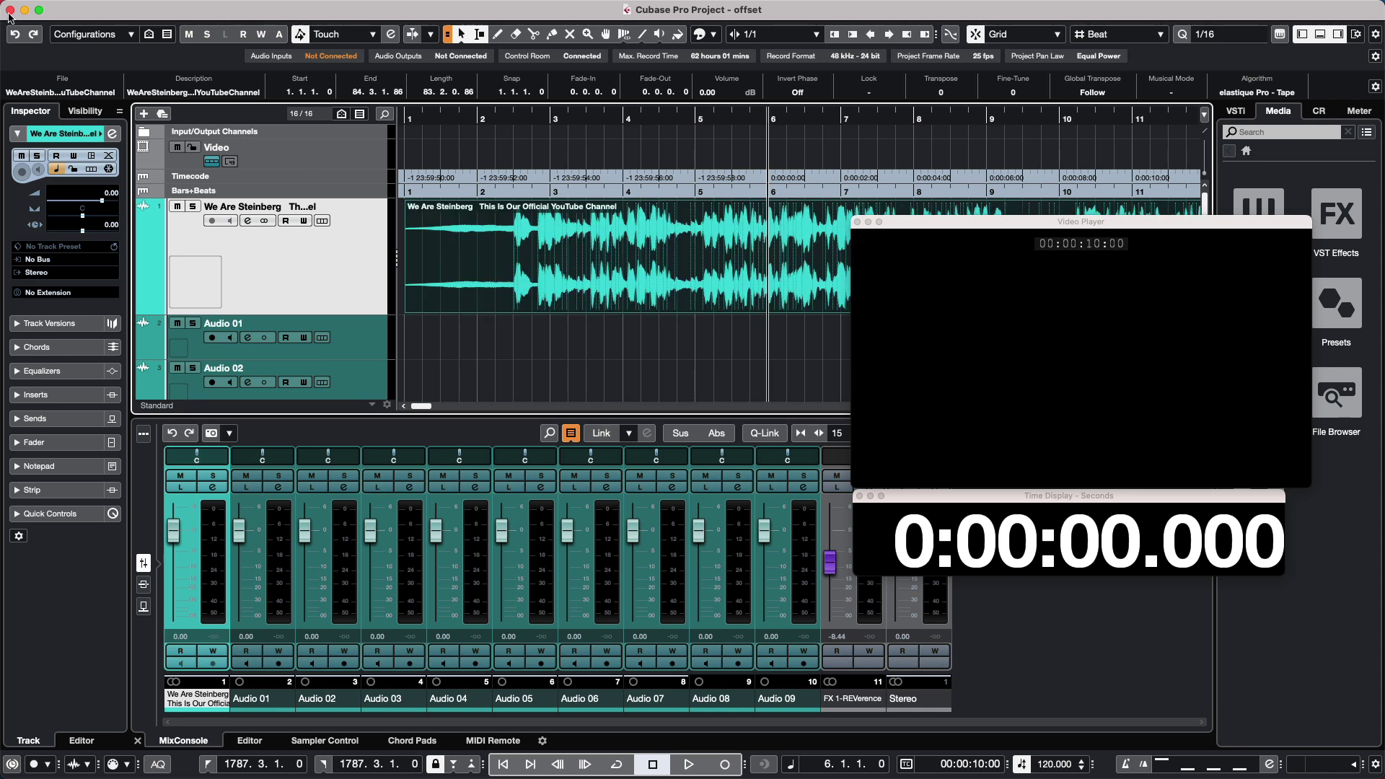
Step: Apply a 10-second Display Time Offset in Project Setup, leaving content at its bar positions
mouse_move(178, 6)
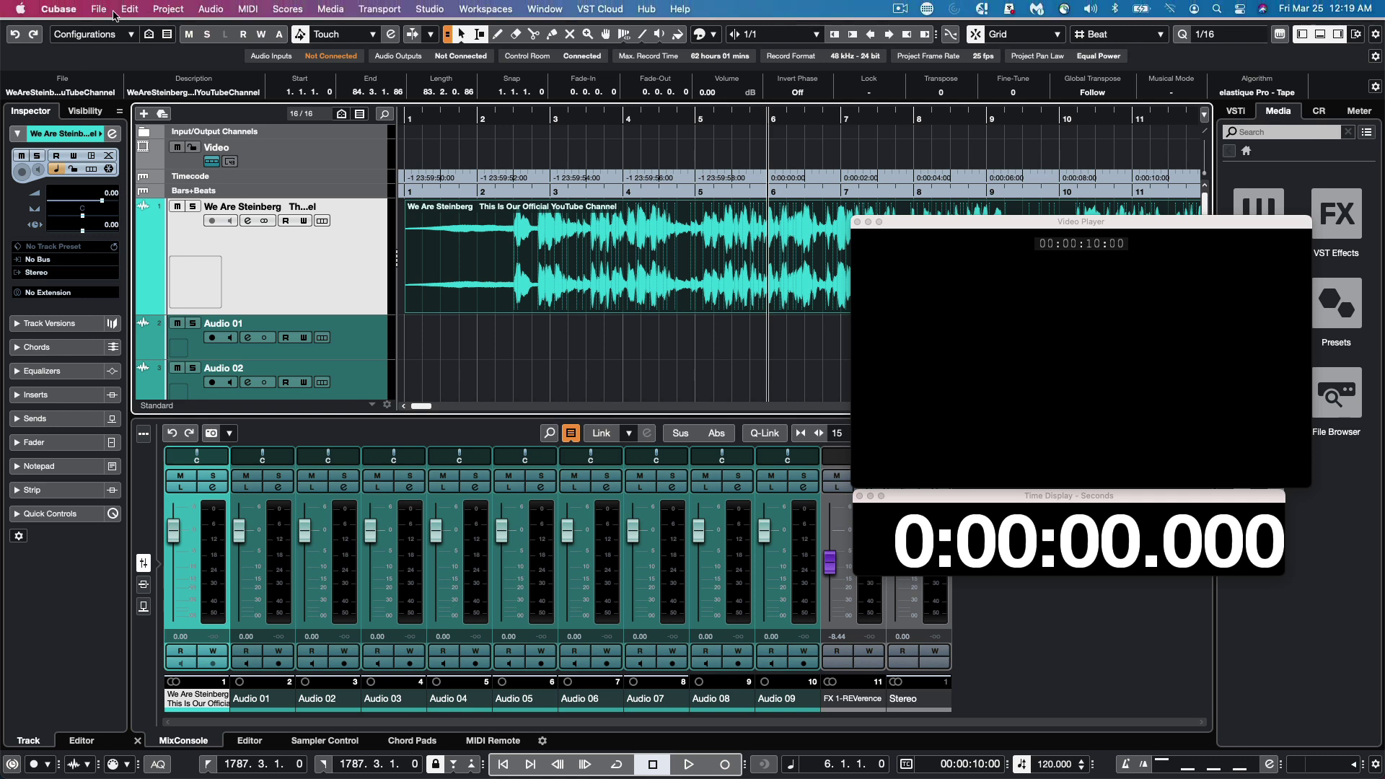
click(160, 9)
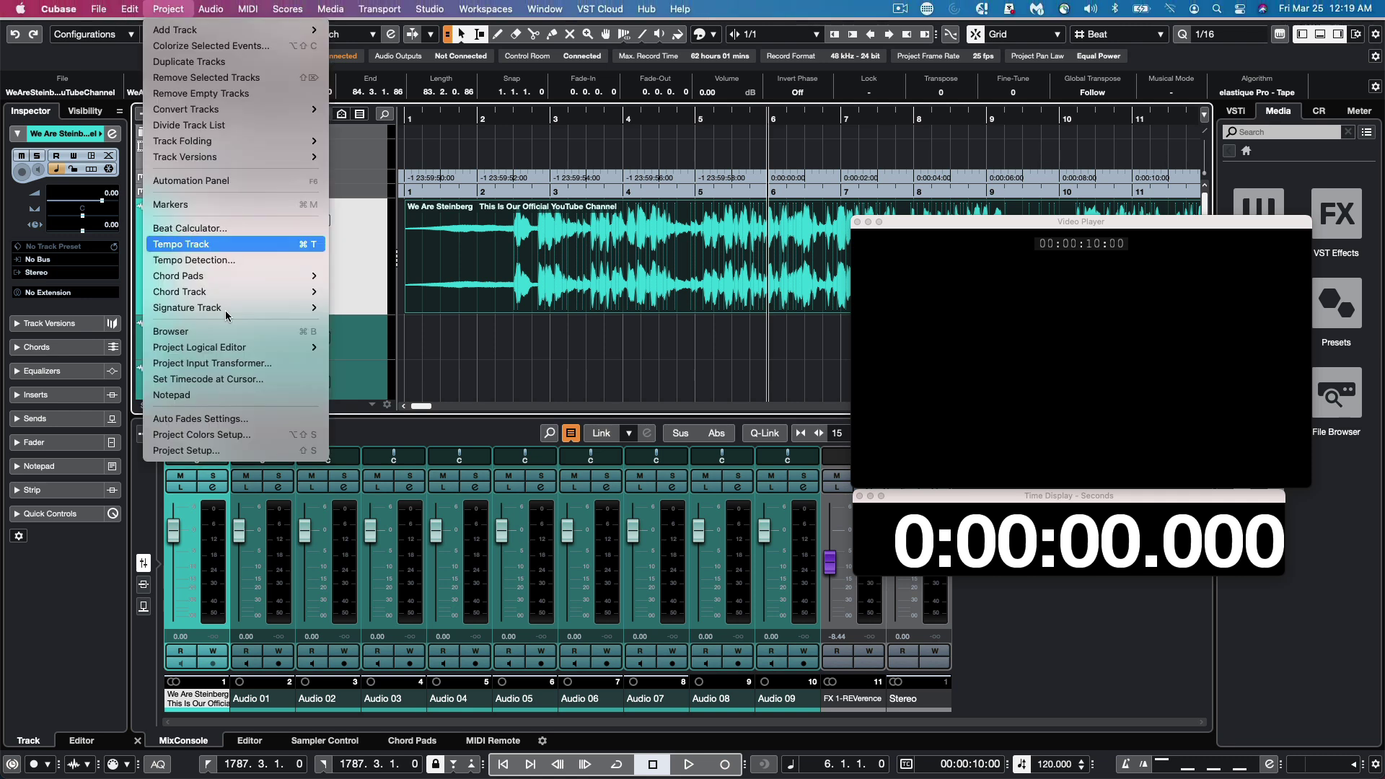
click(283, 446)
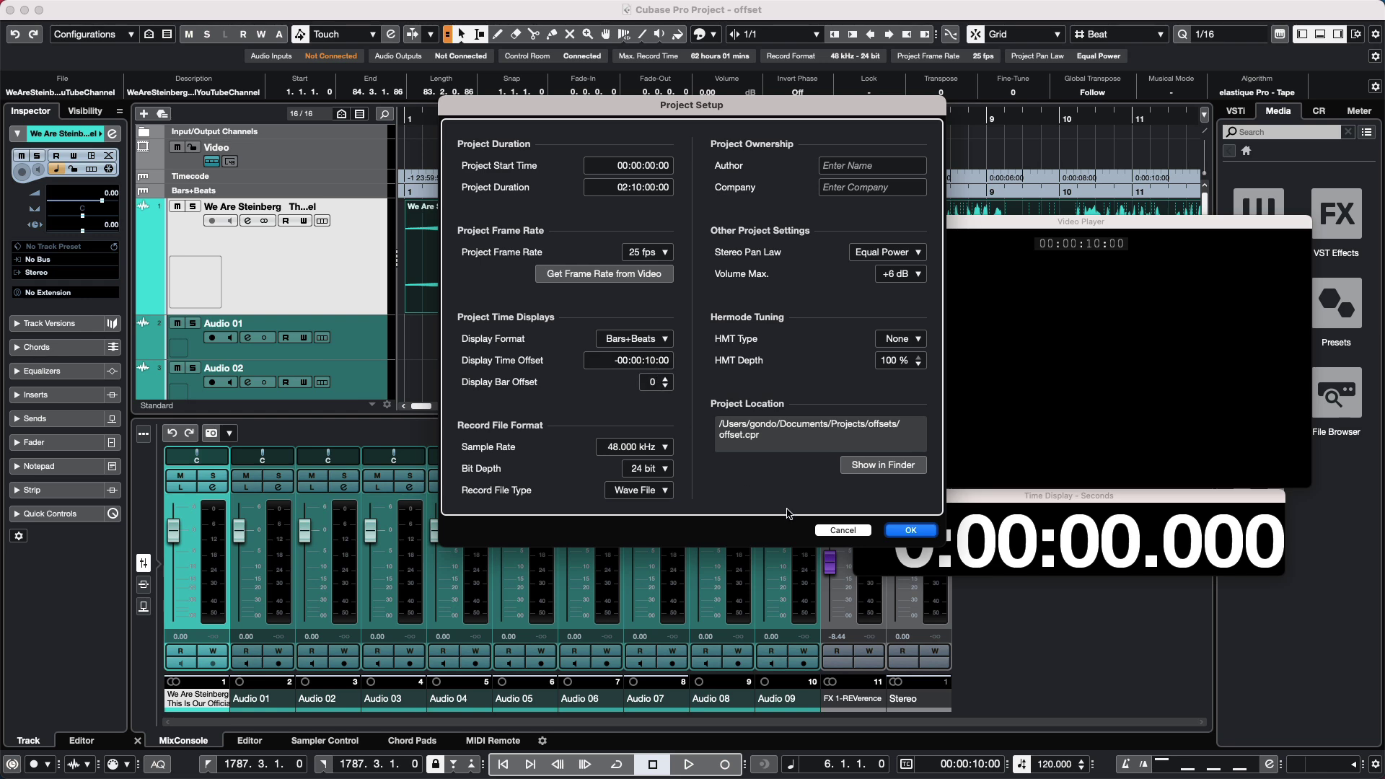
click(913, 531)
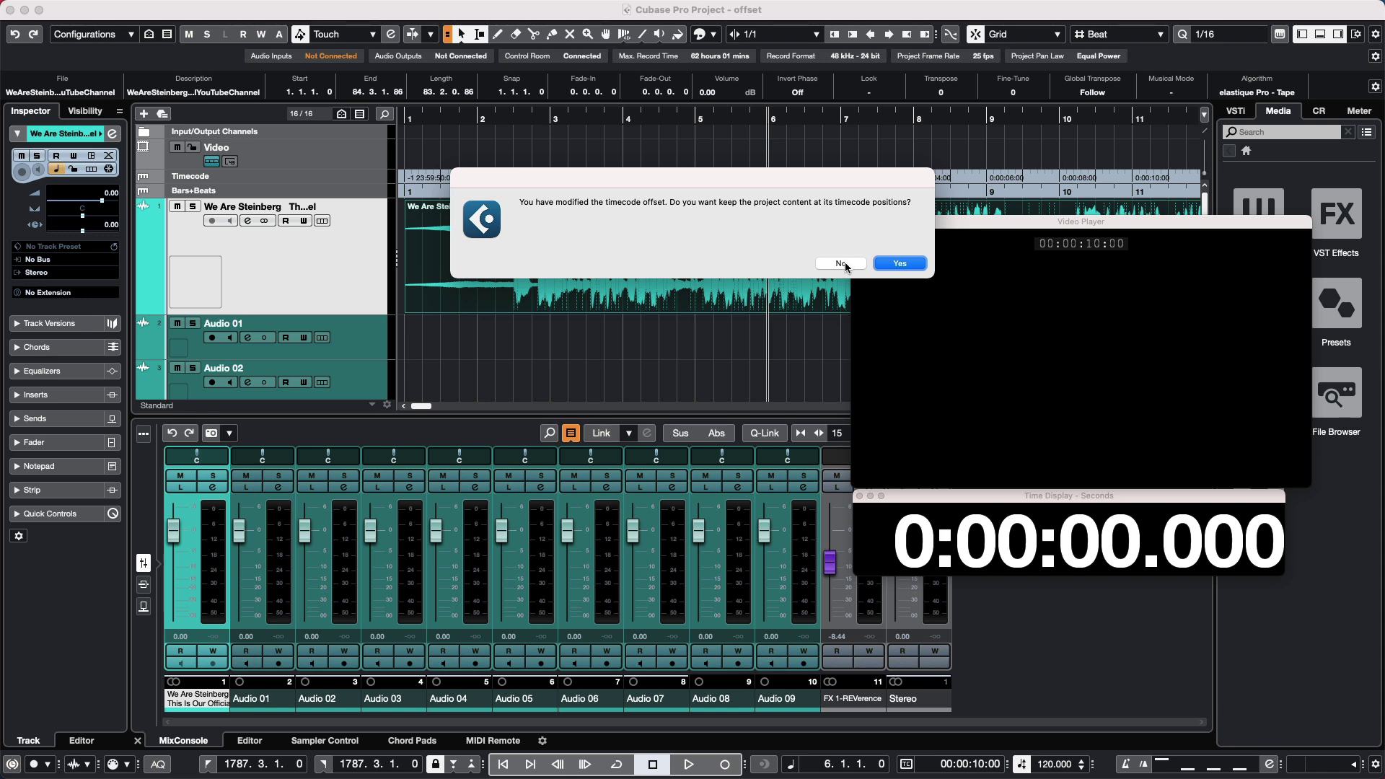
click(841, 263)
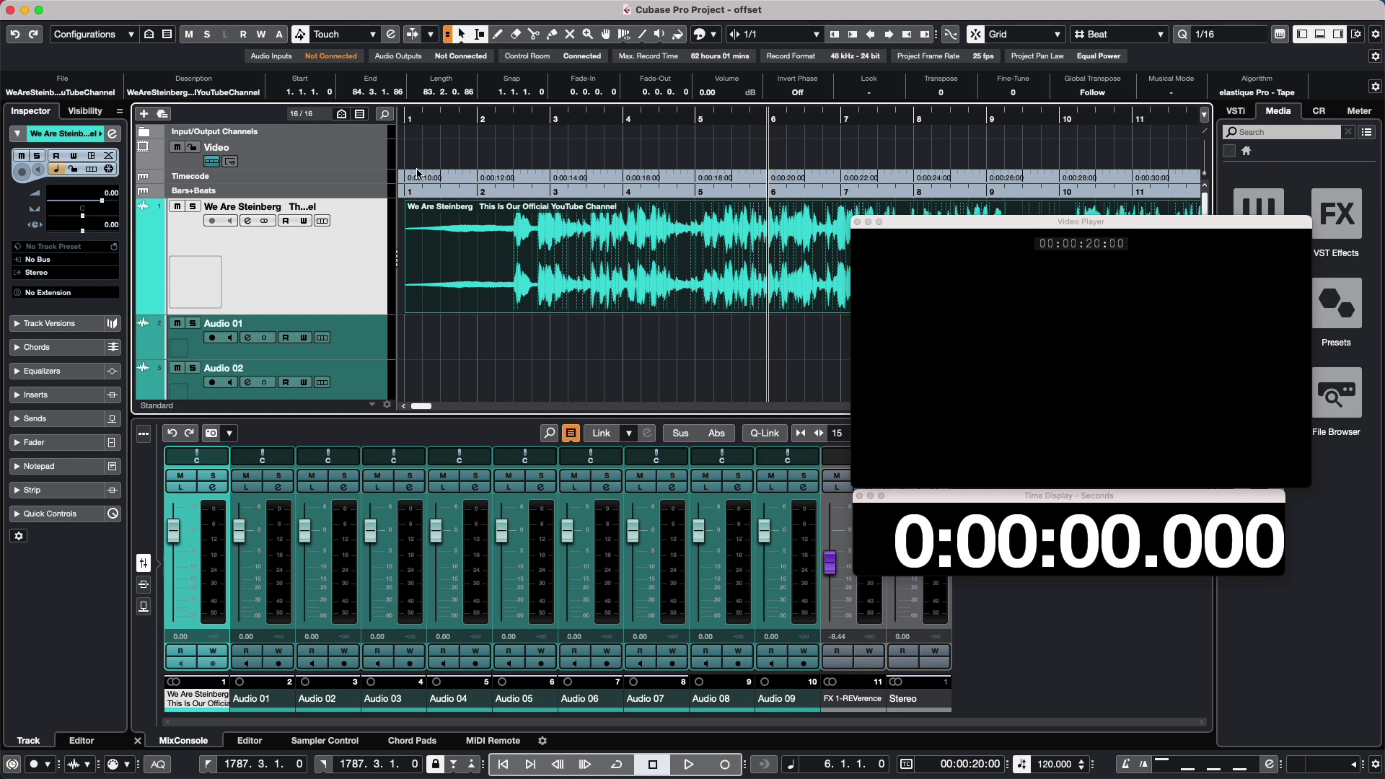
Step: Return the cursor to the start and reset the Display Time Offset to 00:00:00:00, keeping content at its timecode positions
click(409, 118)
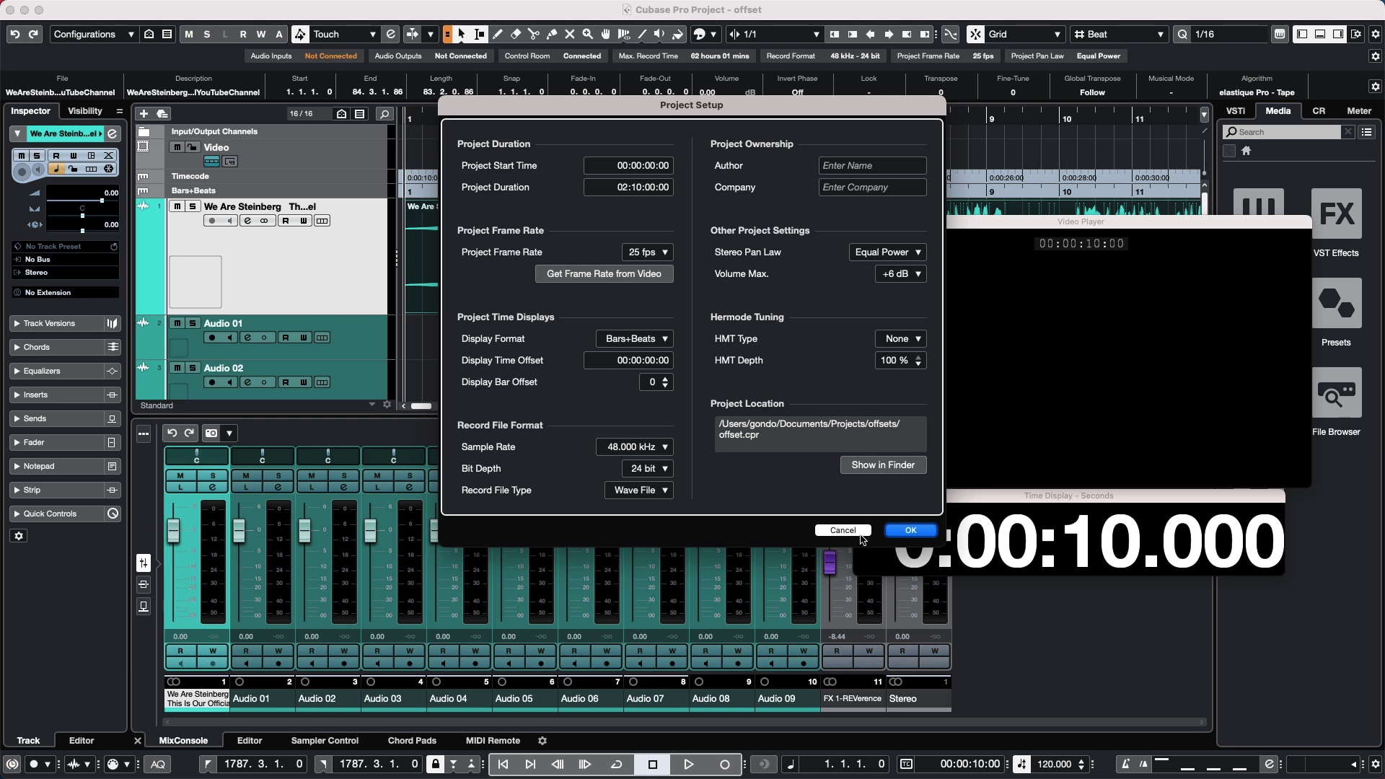
click(906, 532)
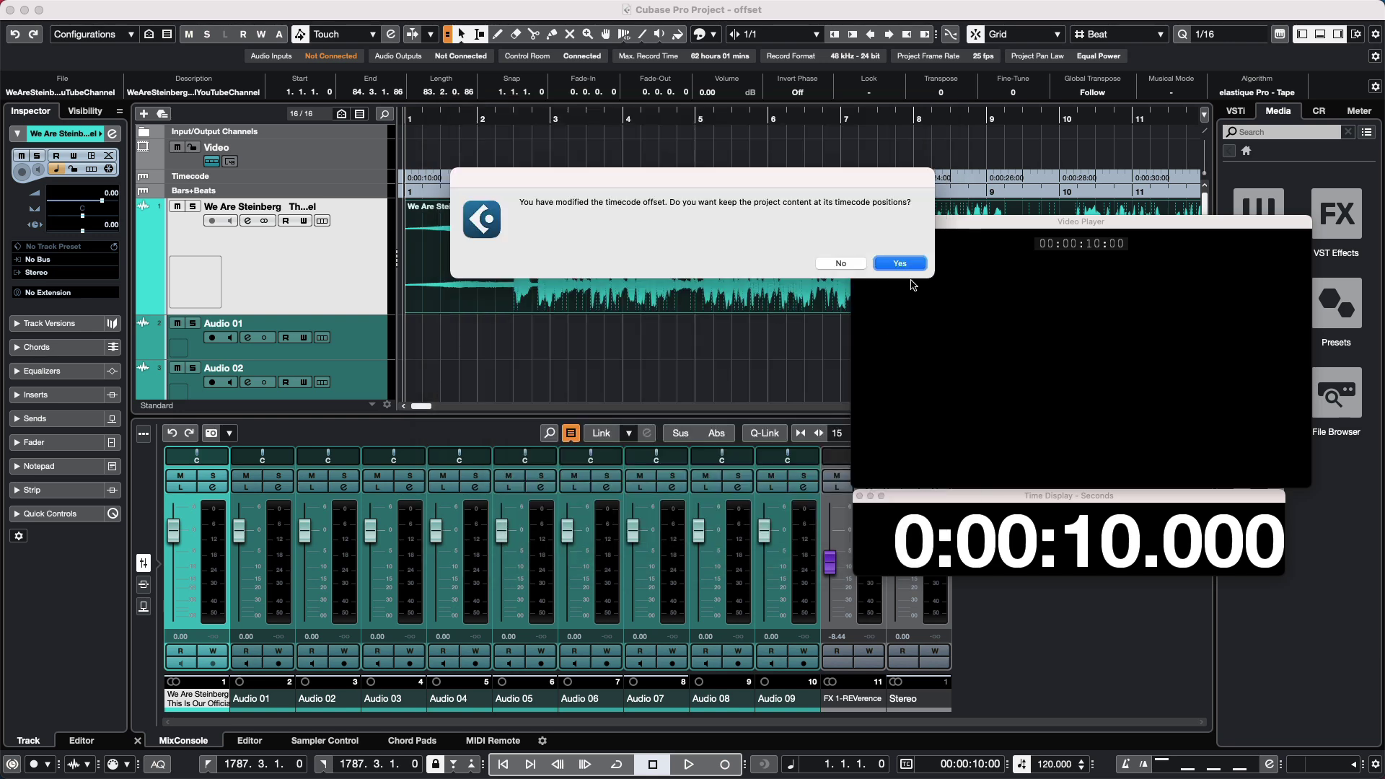
click(851, 261)
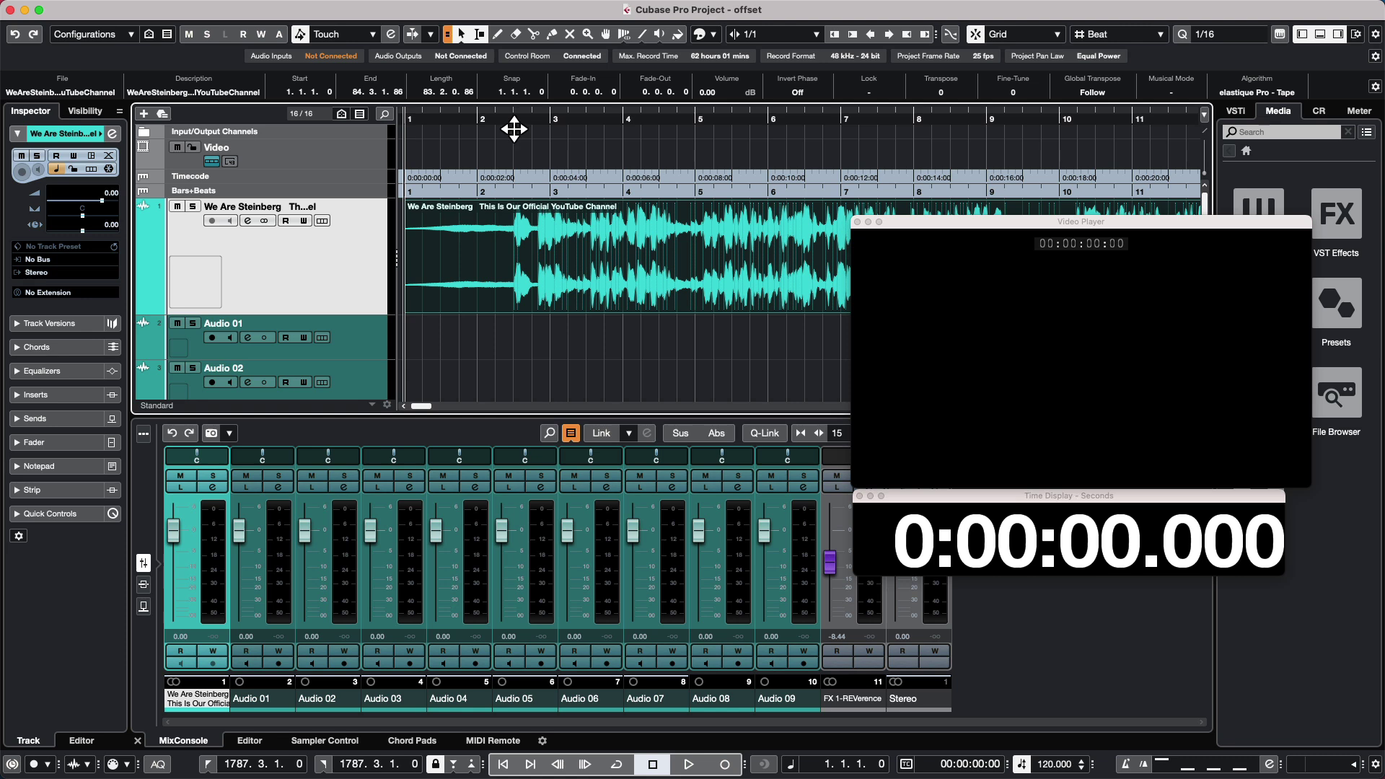
Step: Zoom far out and erase the audio event at bar 1 with the Erase tool
drag(513, 128, 482, 189)
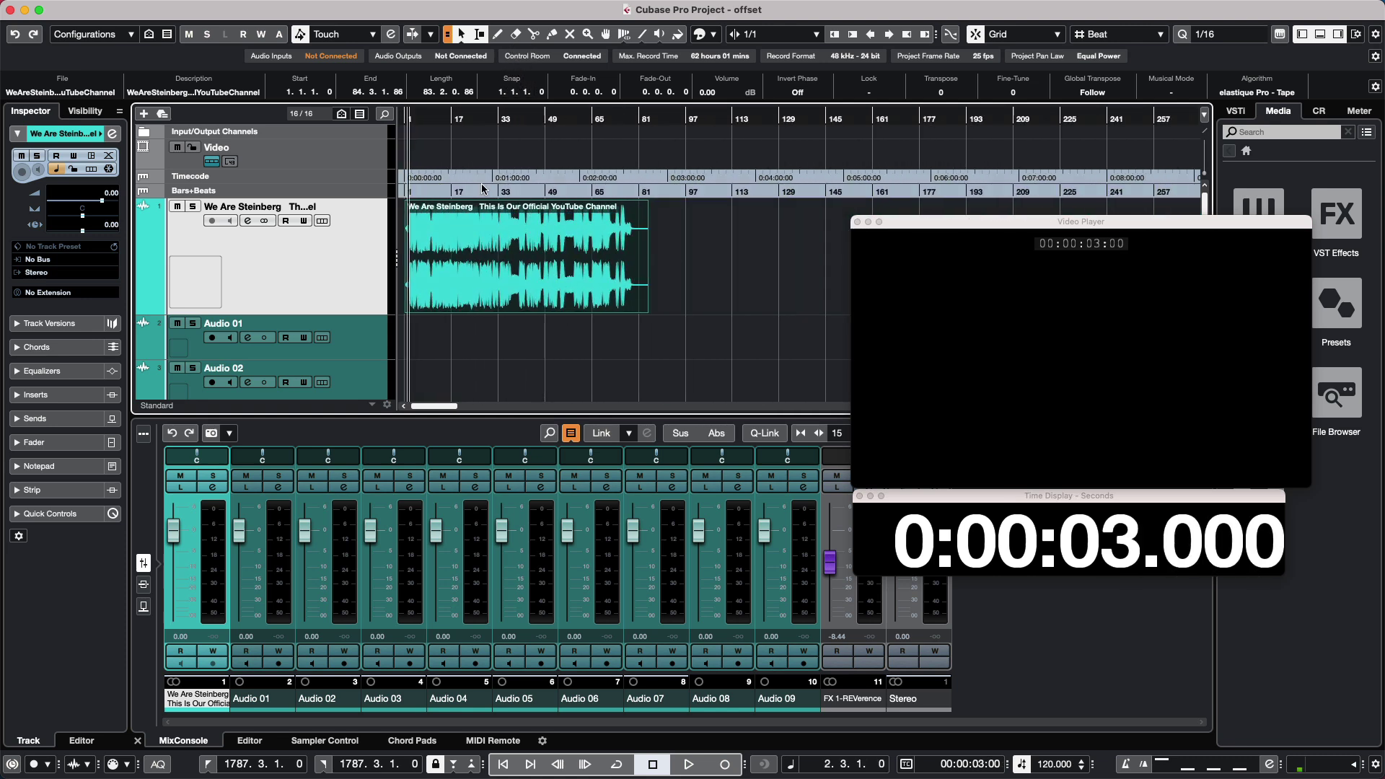
right_click(493, 289)
click(546, 297)
click(552, 238)
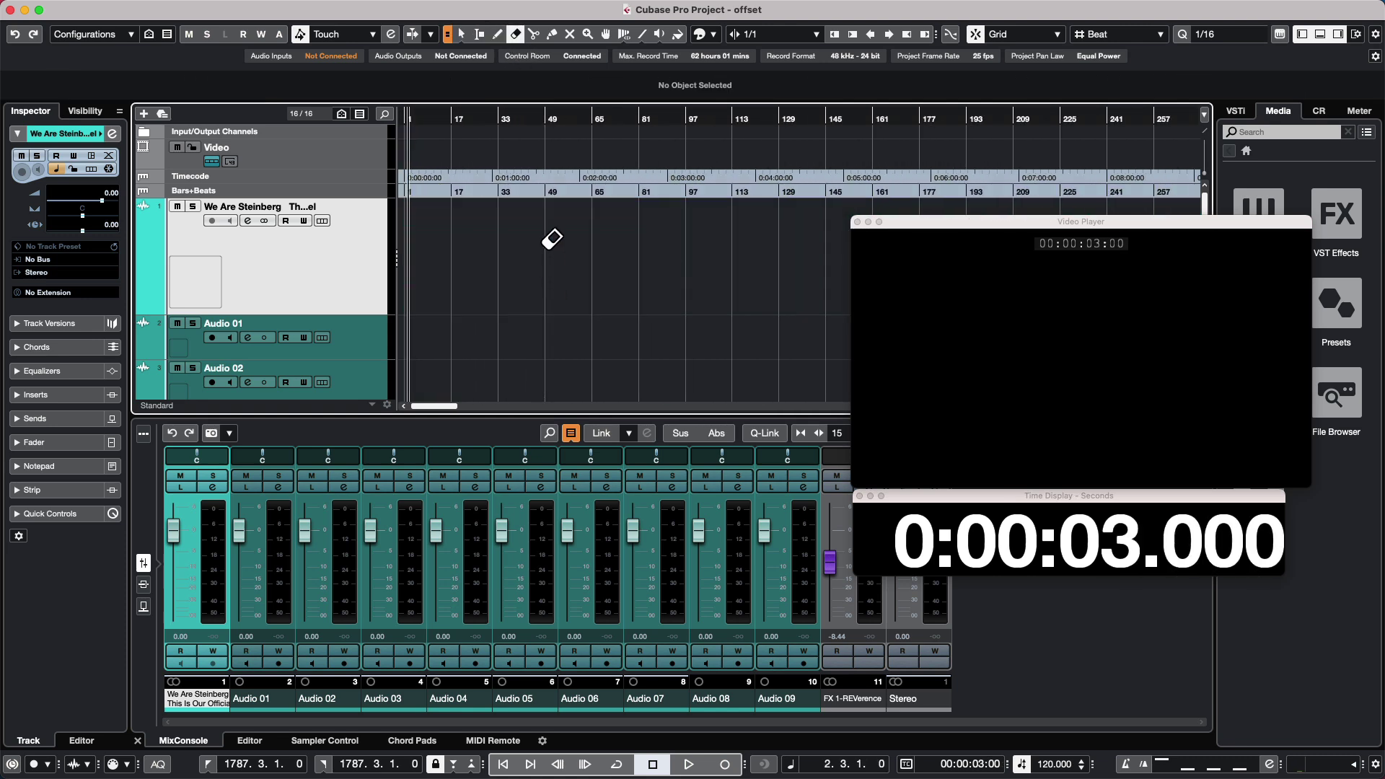
Step: Scrub the cursor out along the timeline and back to 0:00:00.000
drag(538, 123, 964, 237)
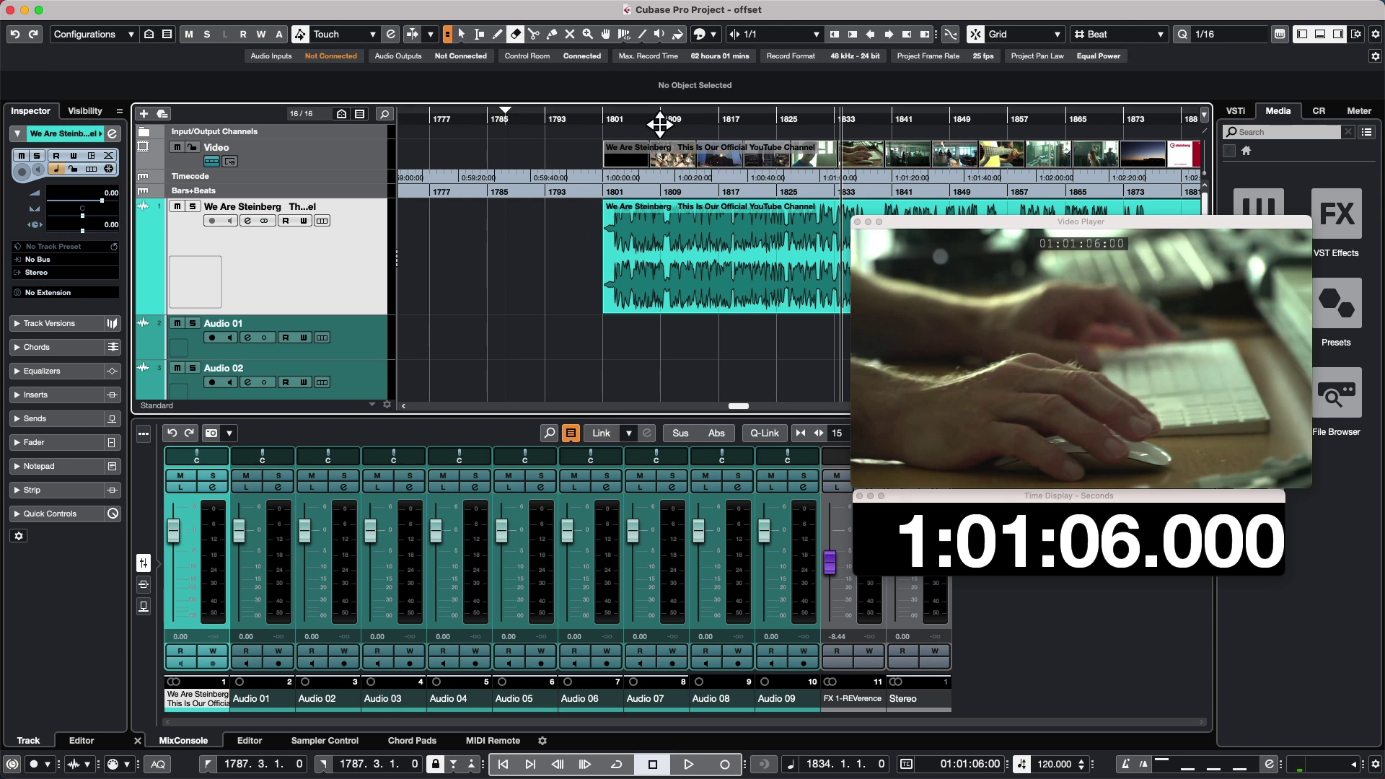
drag(659, 125, 147, 142)
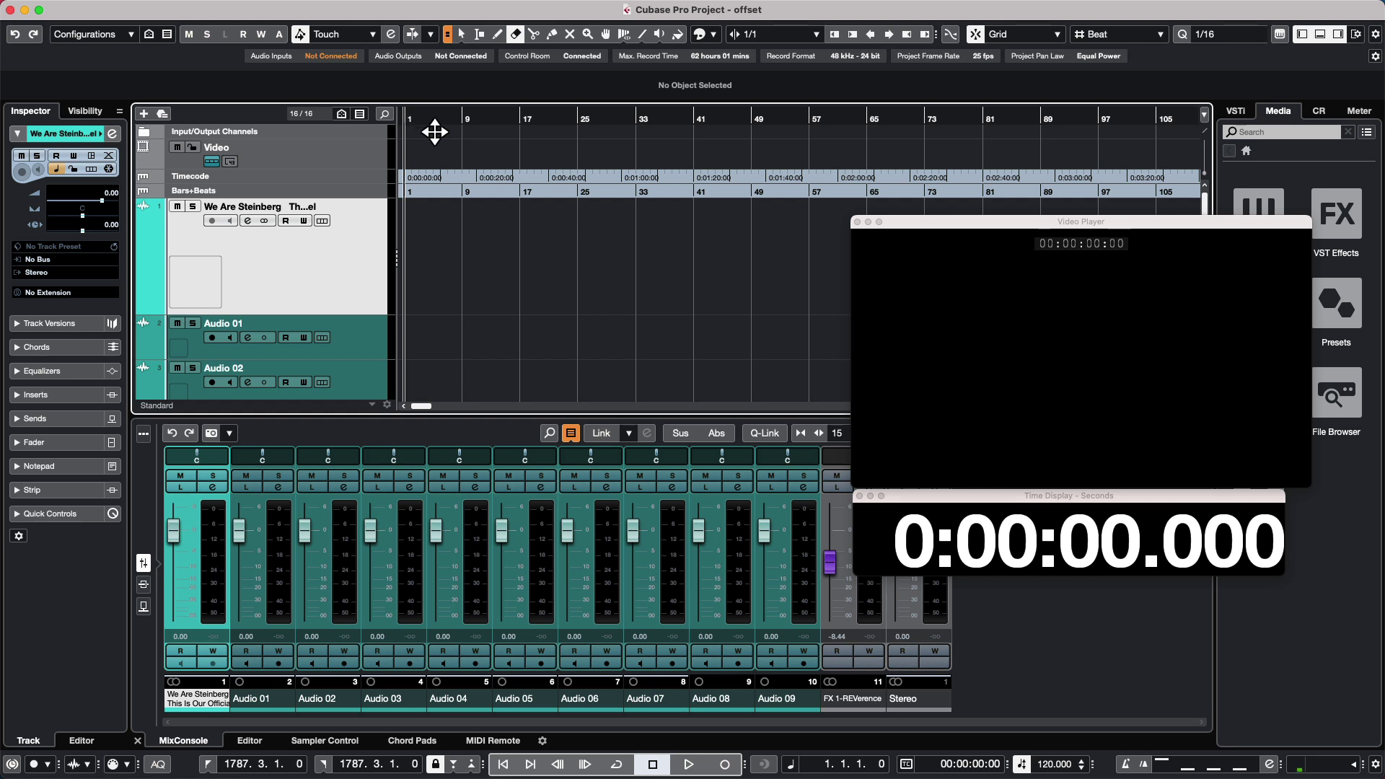
drag(434, 131, 263, 112)
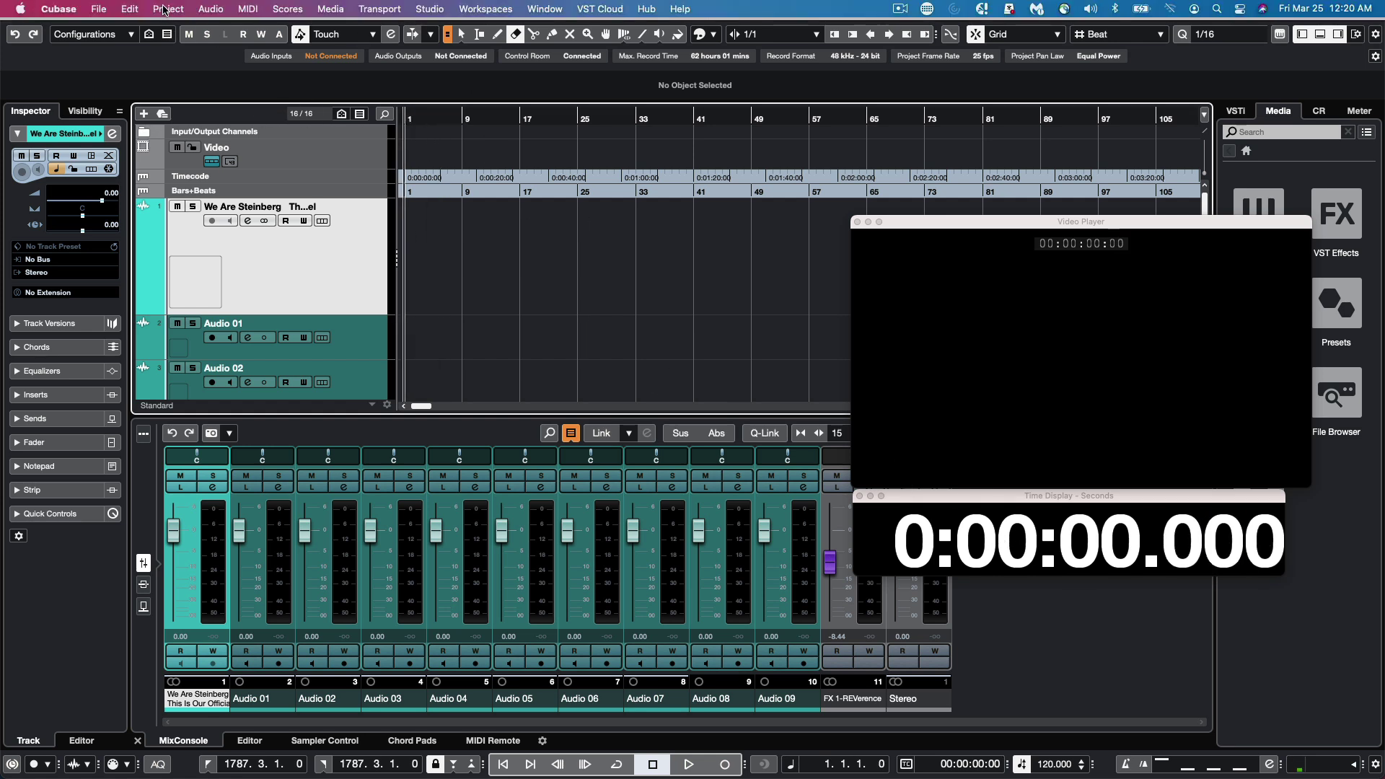
Step: Set the timecode at the cursor to 01:00:00:00, keeping content at its timecode positions
click(165, 9)
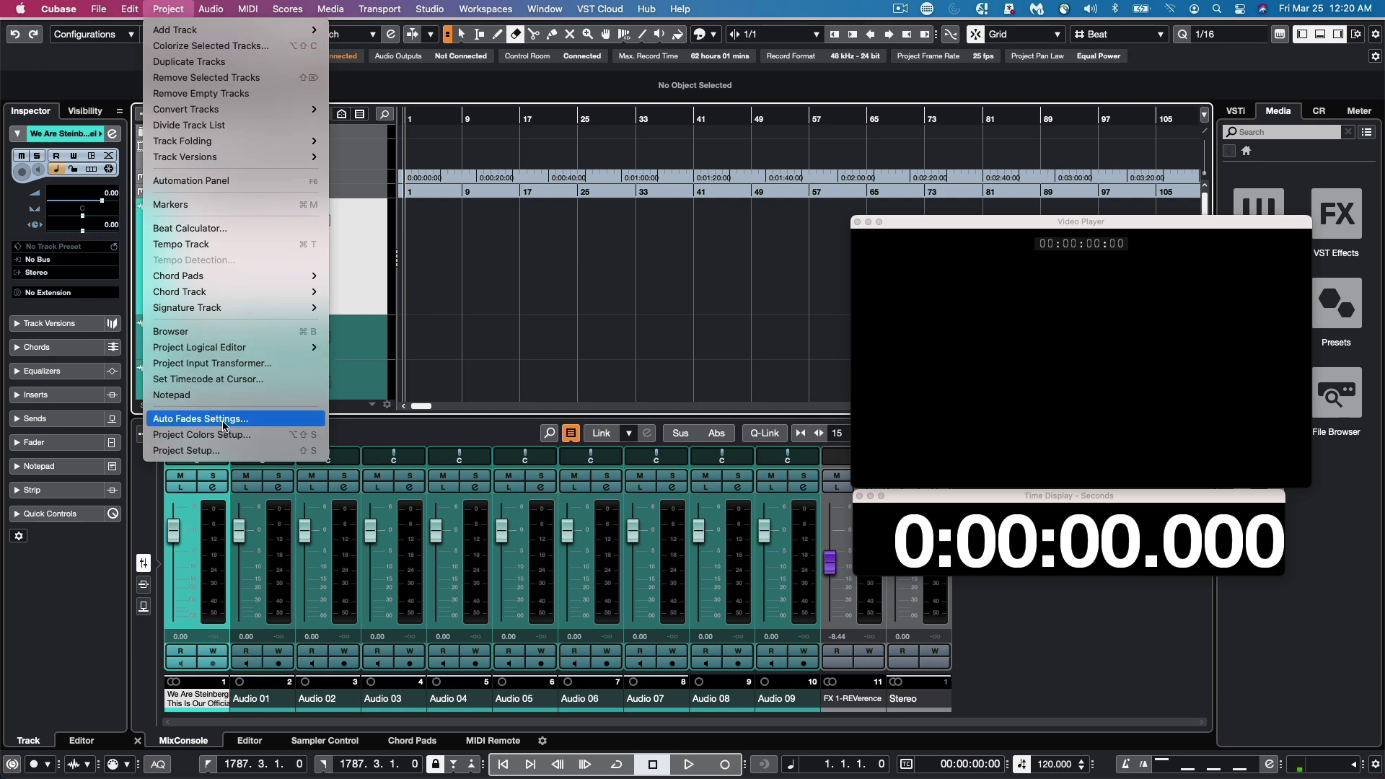
click(217, 379)
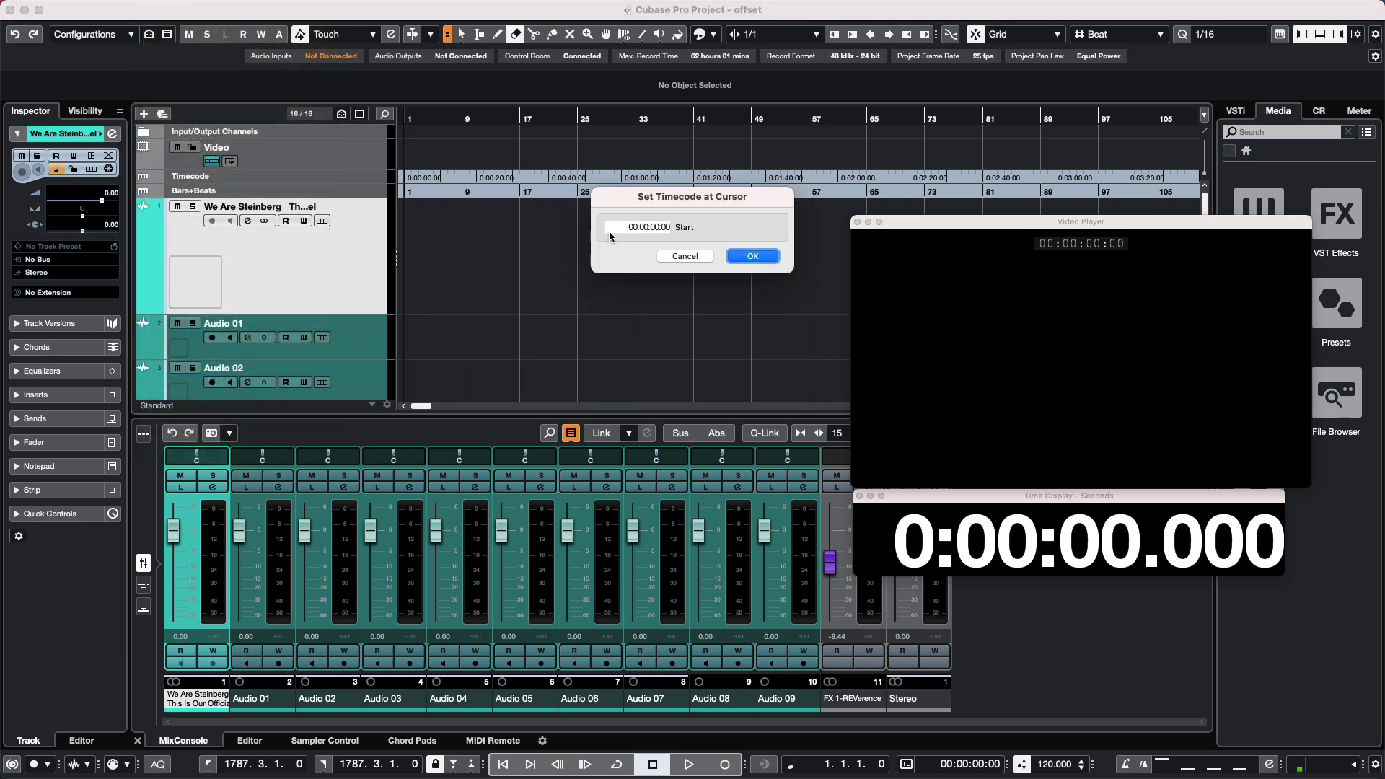
click(632, 228)
text(01)
click(754, 256)
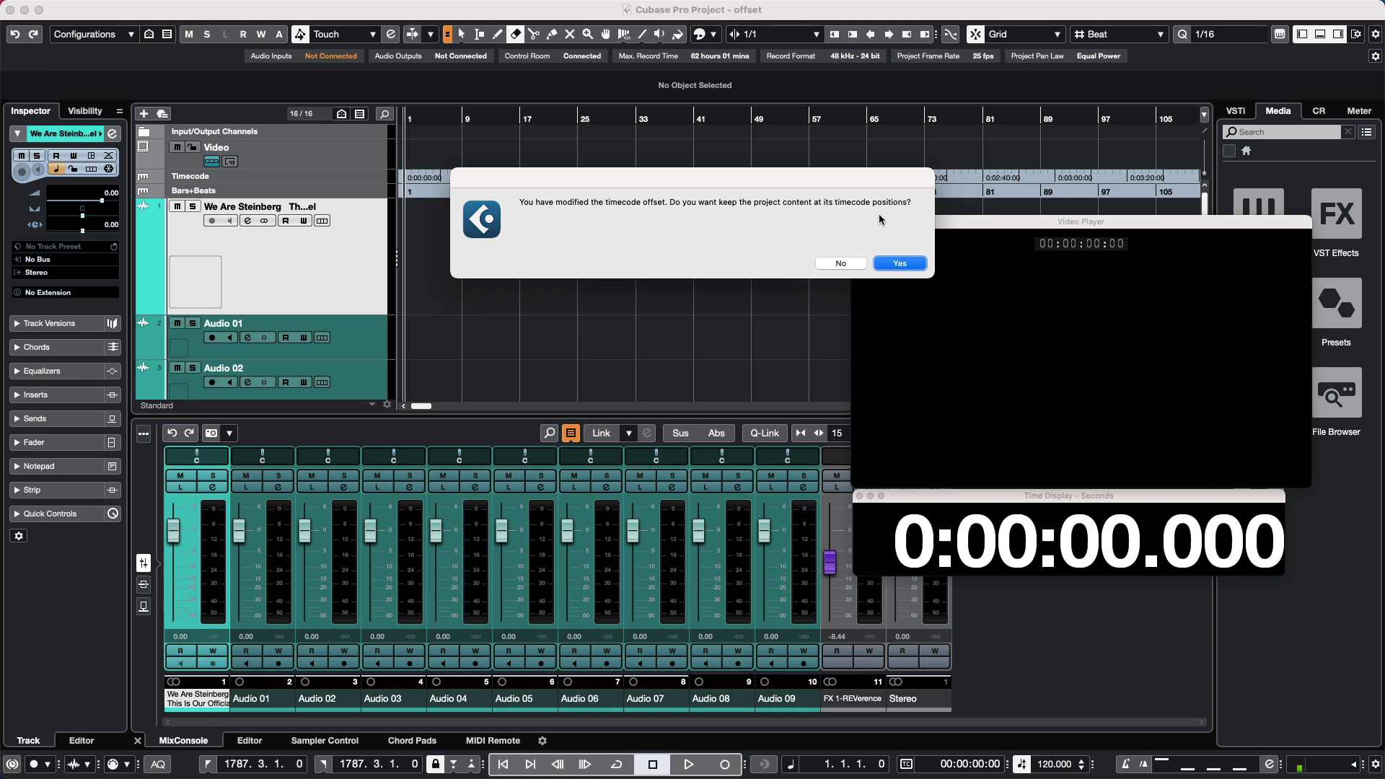
click(911, 265)
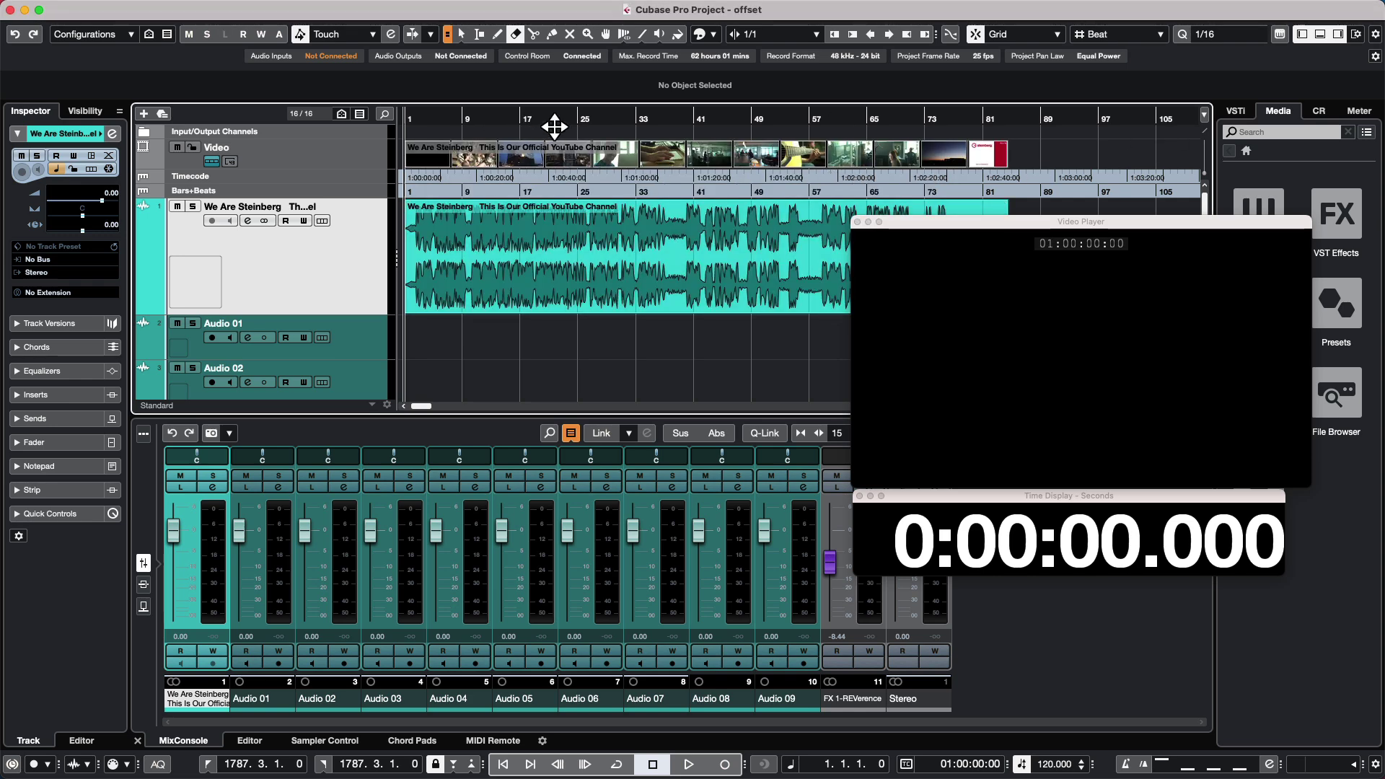
Step: Zoom out to find the film and audio near bar 1801, then park the cursor at 01:00:00:00
click(554, 127)
key(Home)
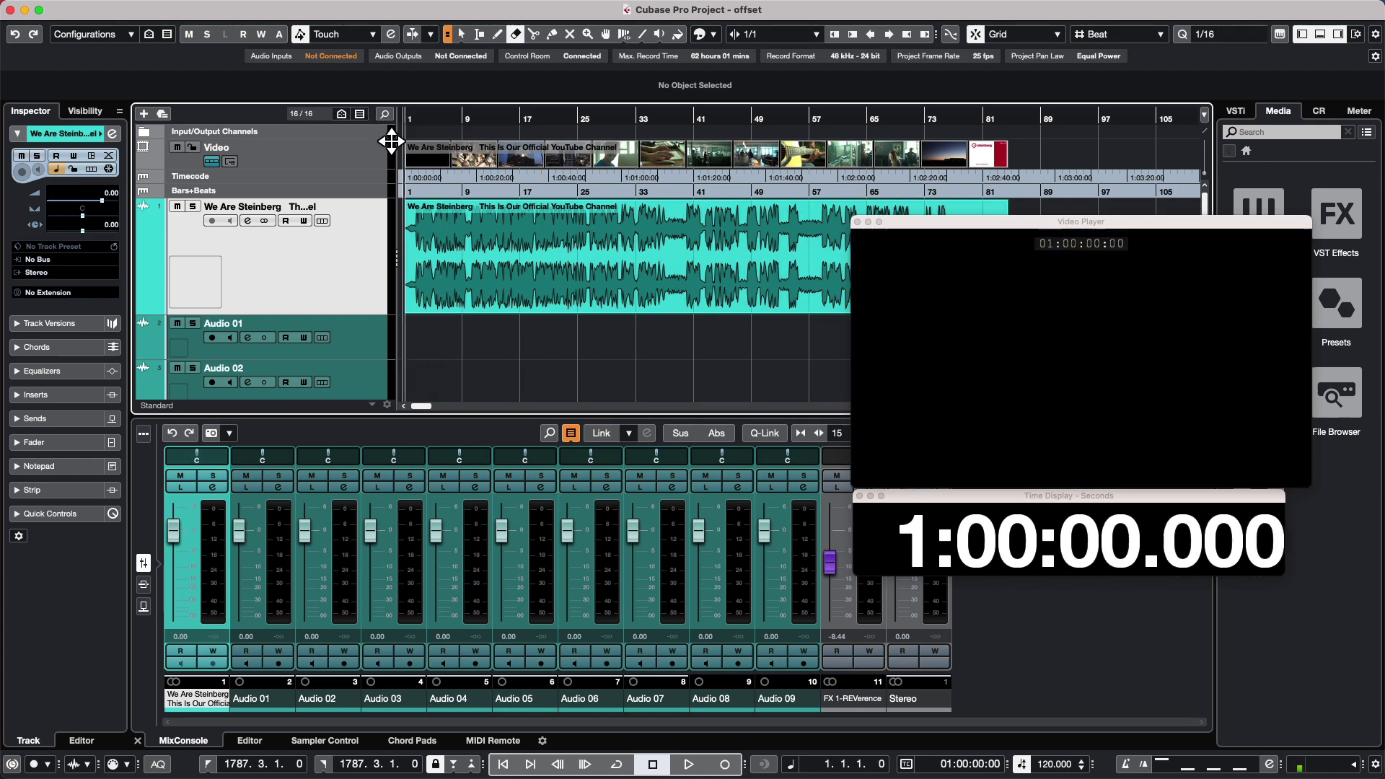
key(h)
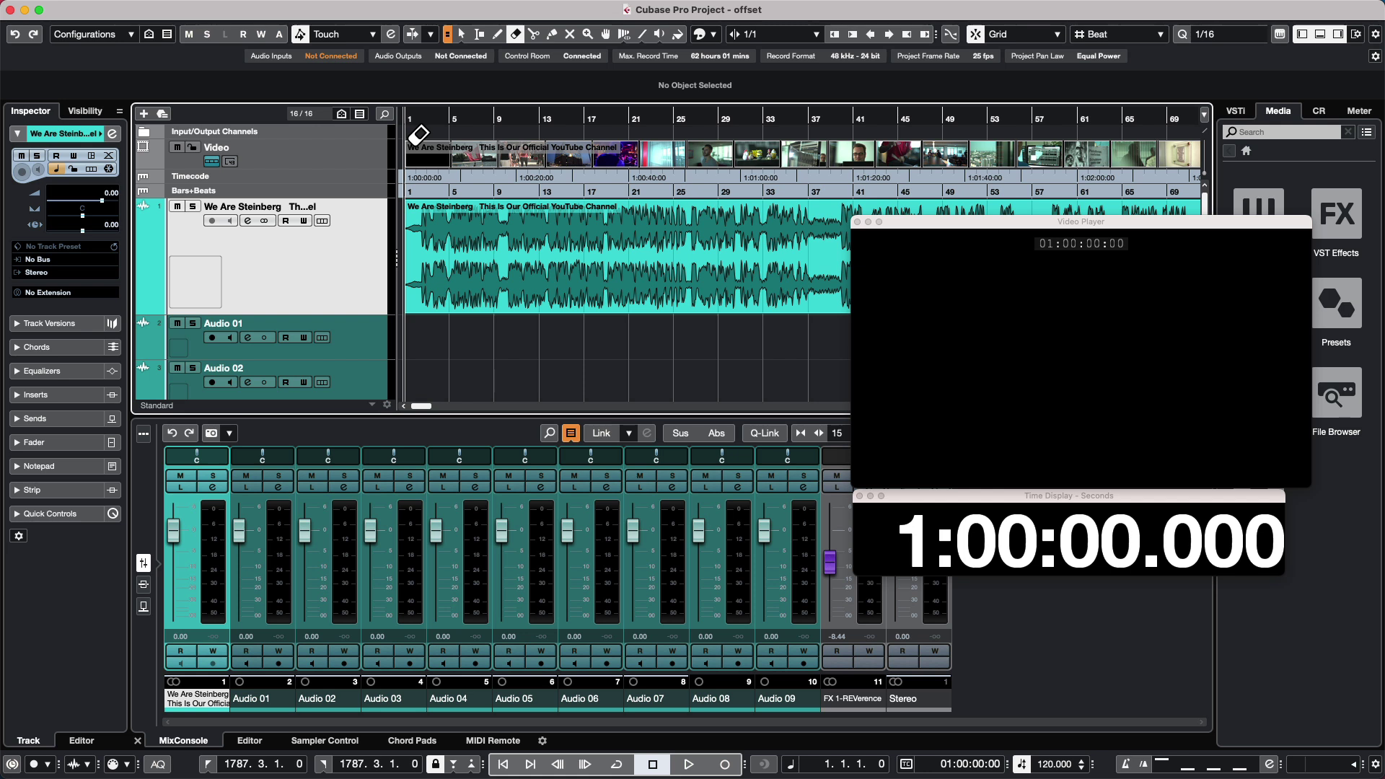
click(553, 272)
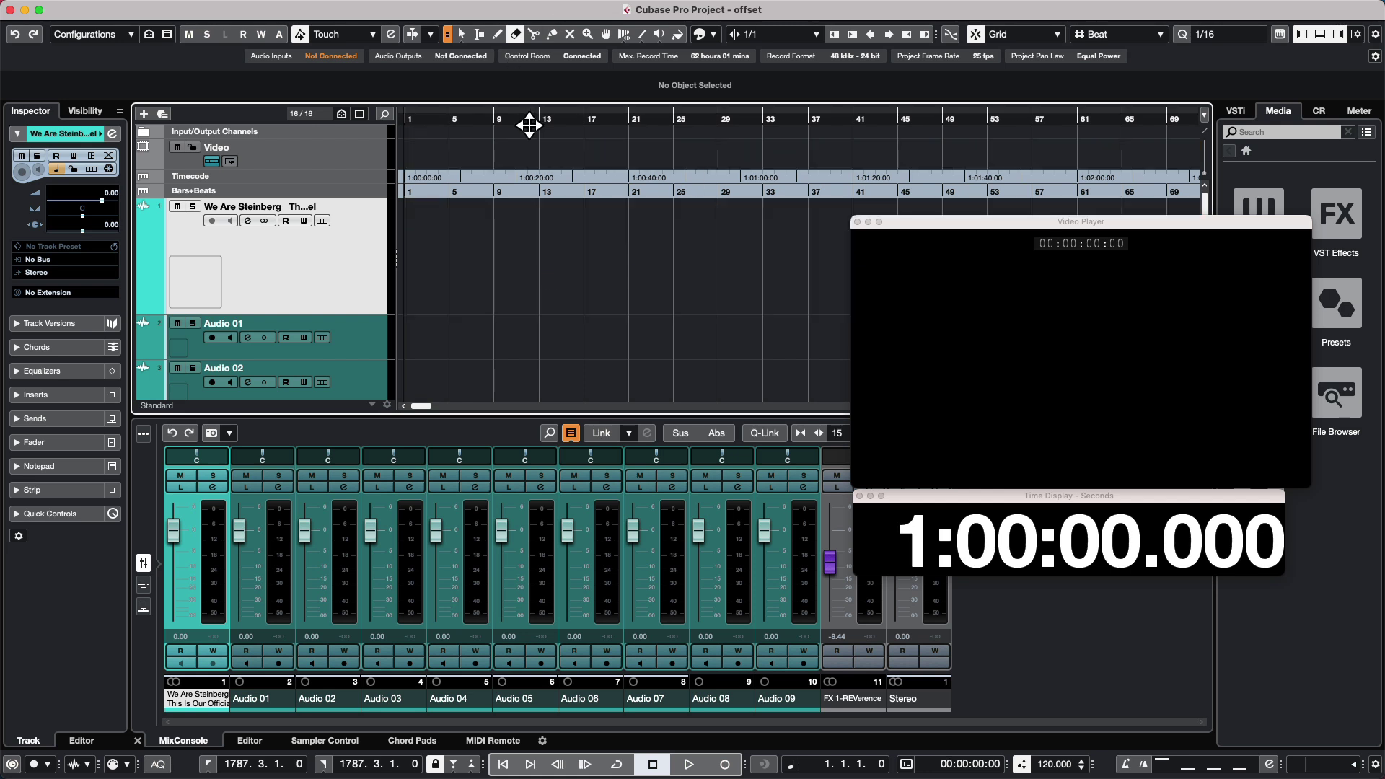
drag(529, 125, 528, 43)
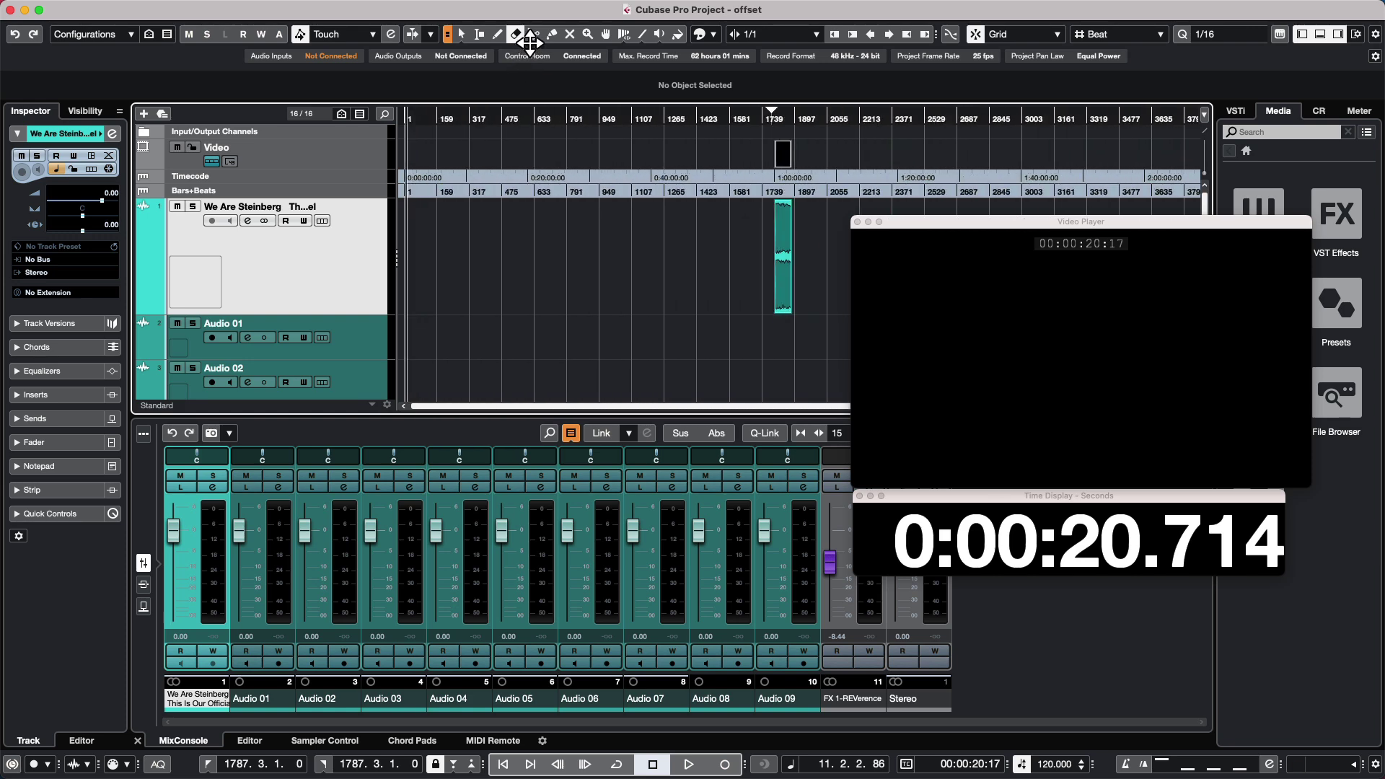
drag(781, 117, 785, 191)
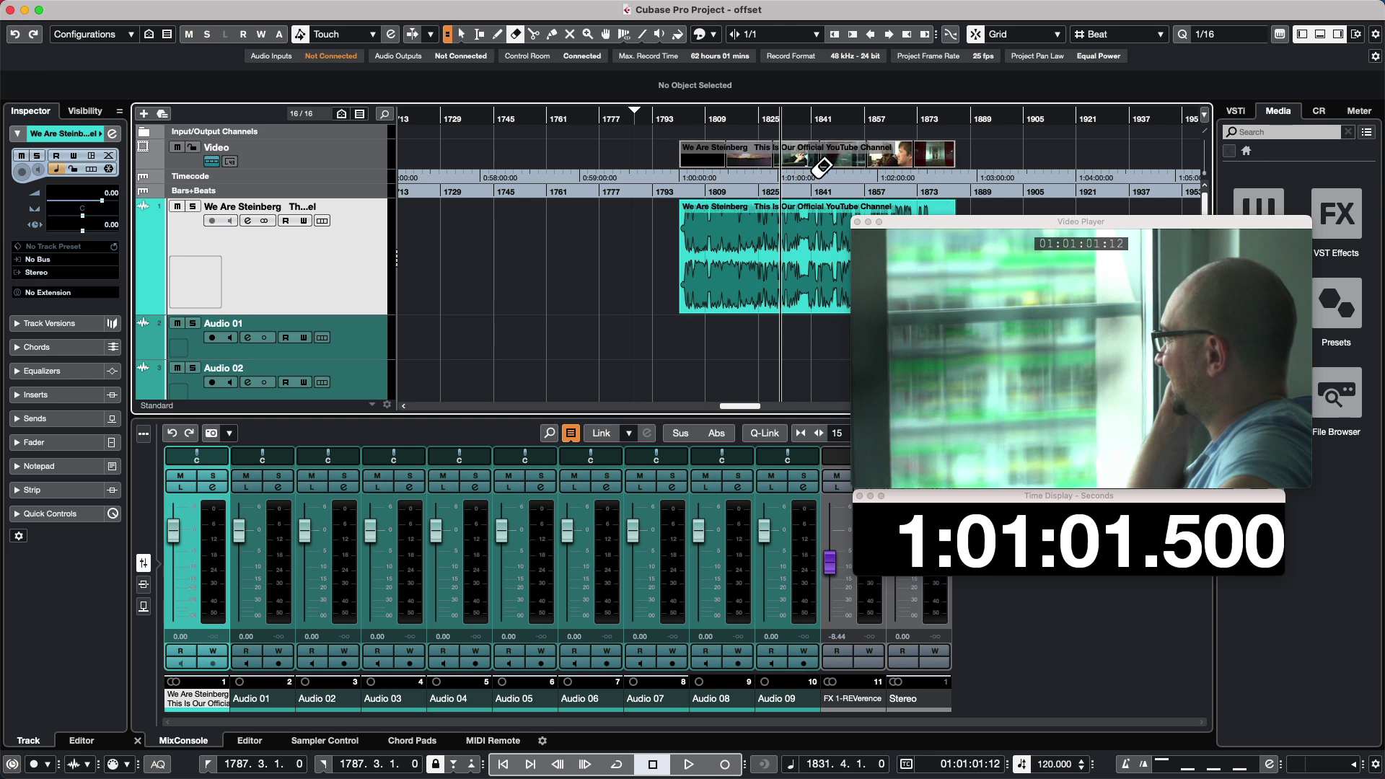
drag(711, 121, 682, 128)
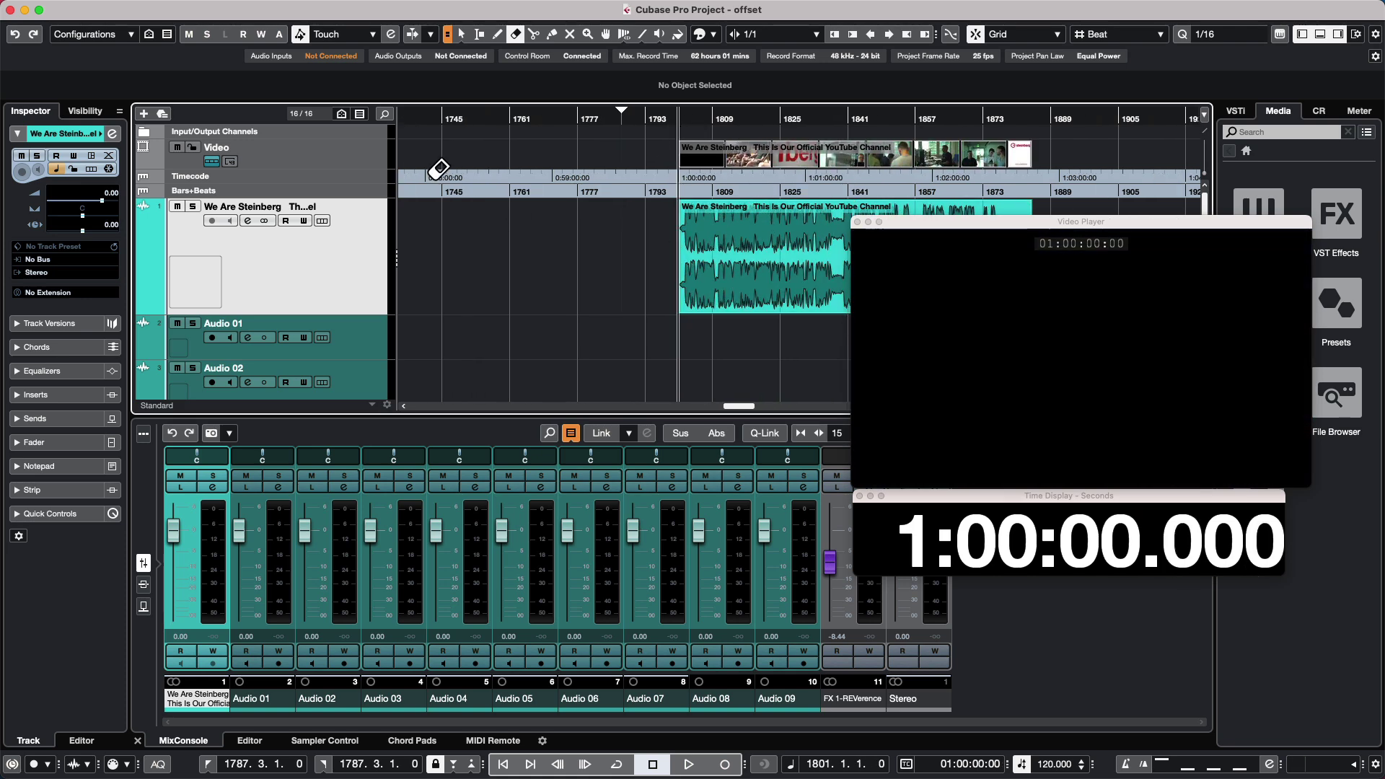
Step: Set Project Start Time to 01:00:00:00, keep content at its timecode positions, and return the cursor to start
click(168, 8)
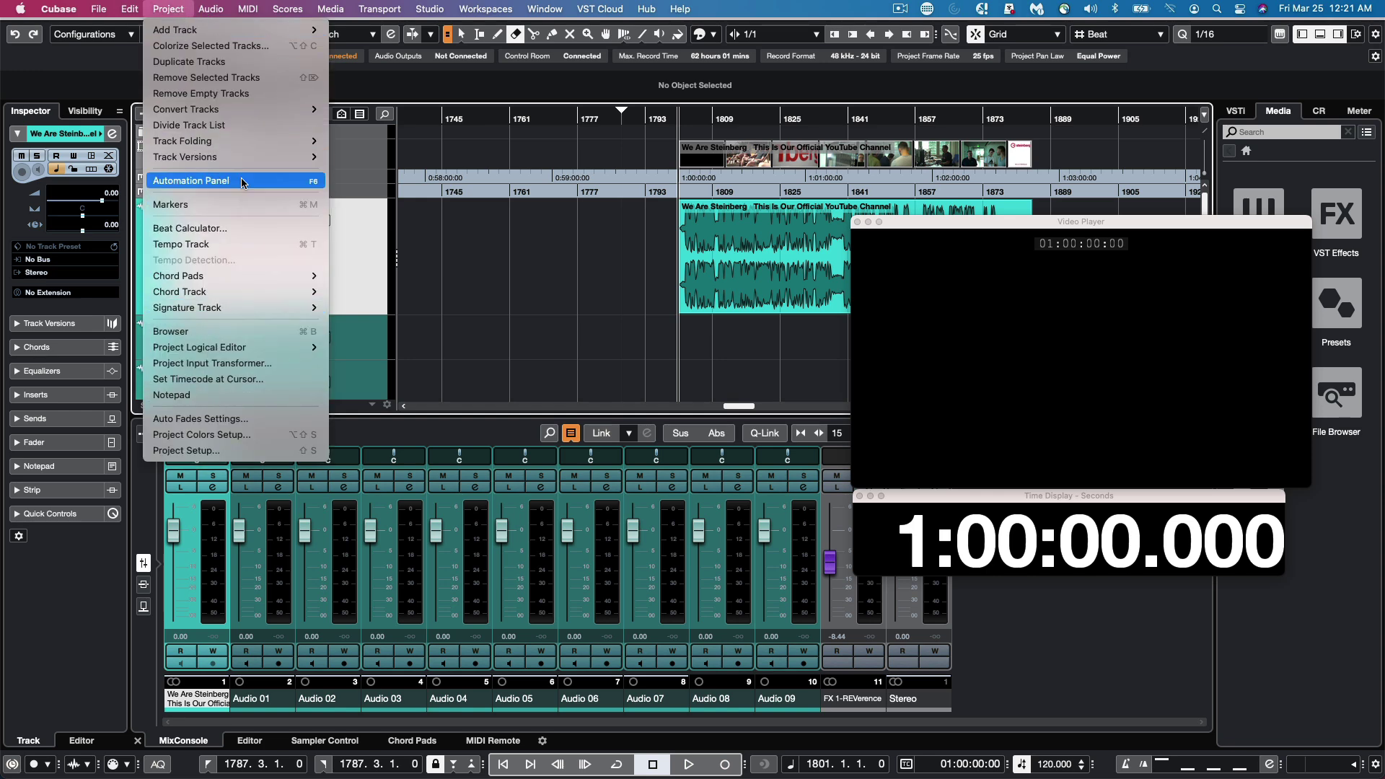
mouse_move(242, 156)
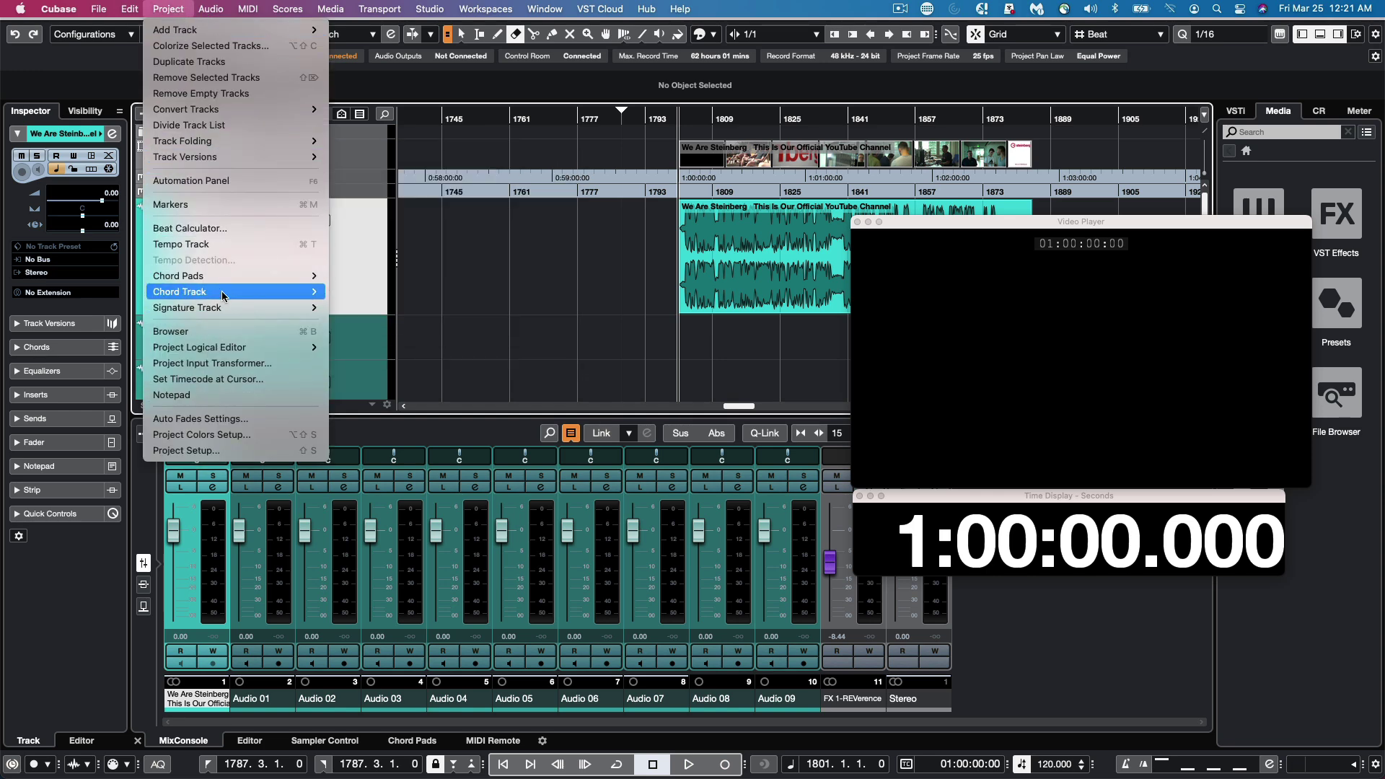
click(186, 450)
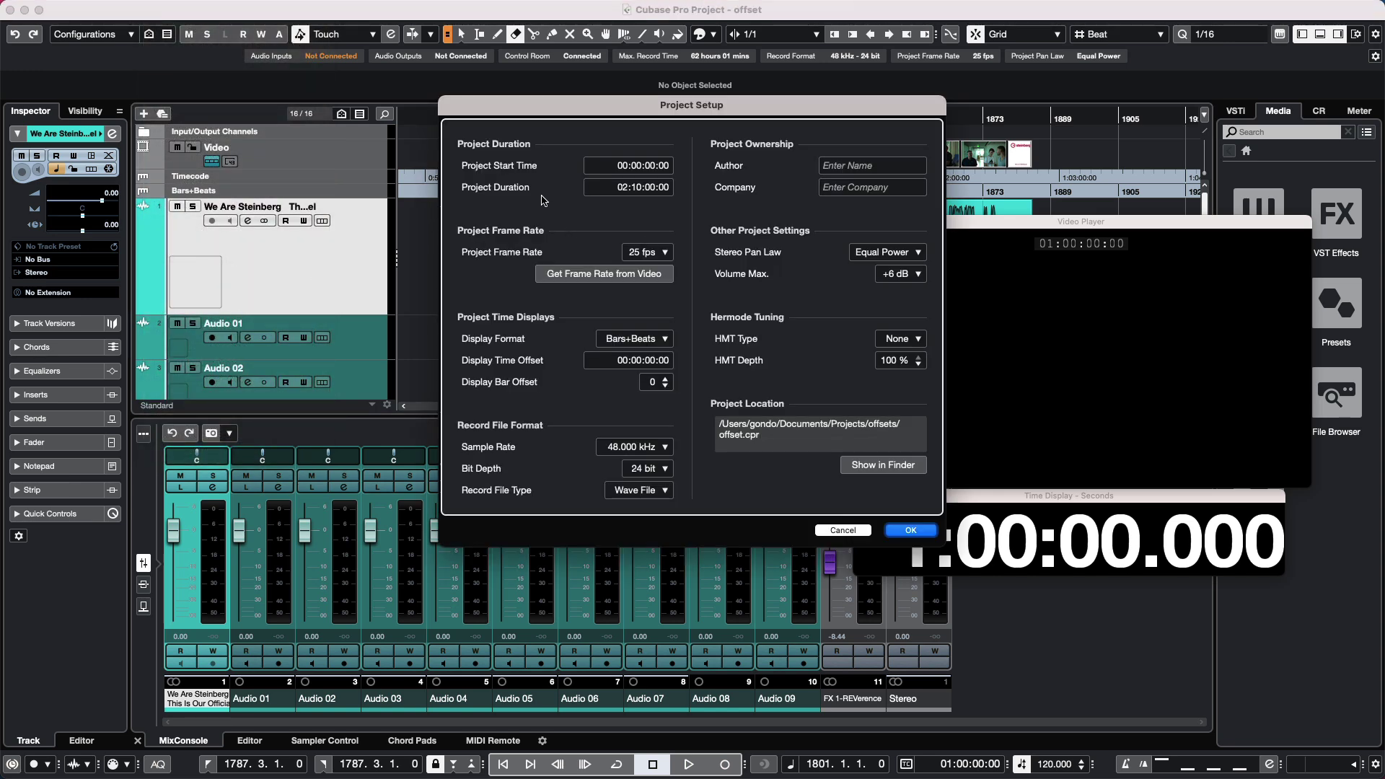
click(624, 167)
text(01)
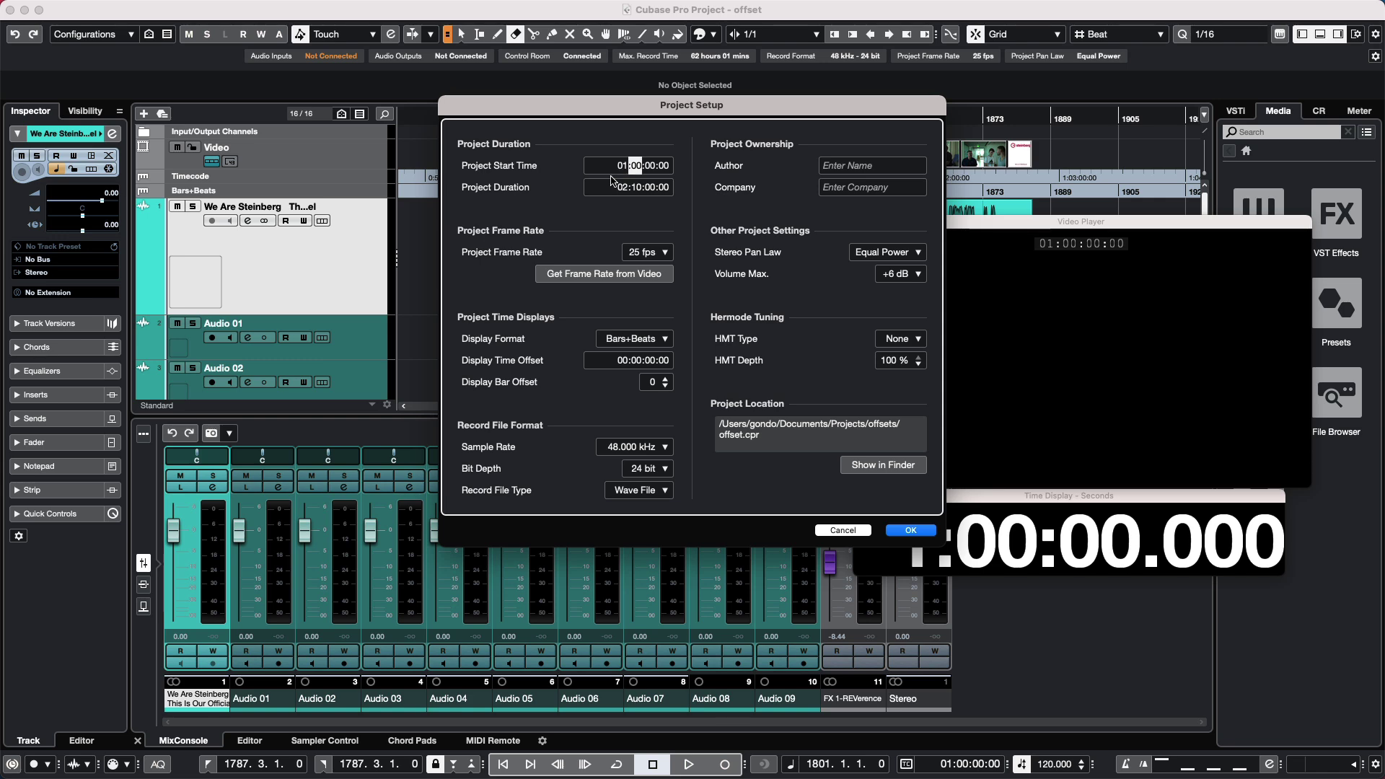
click(910, 531)
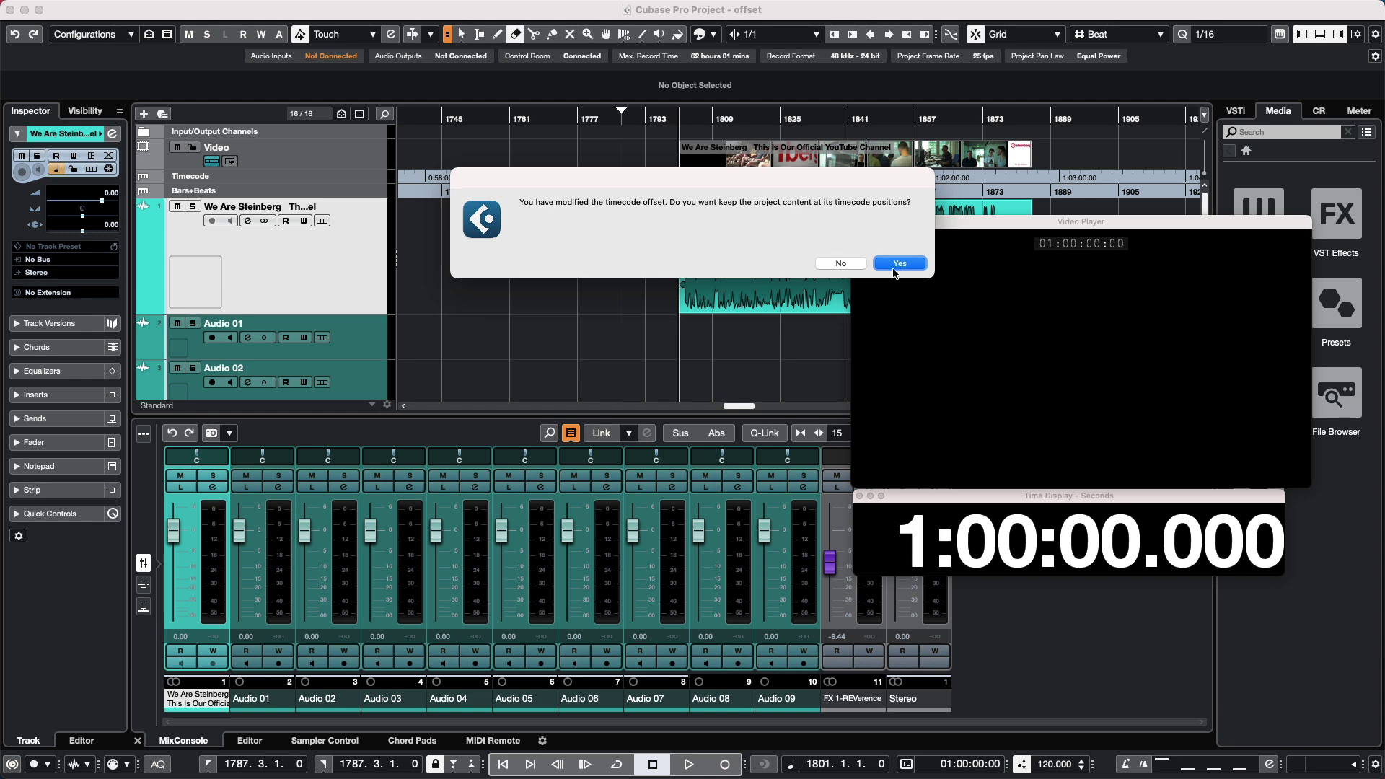
click(900, 263)
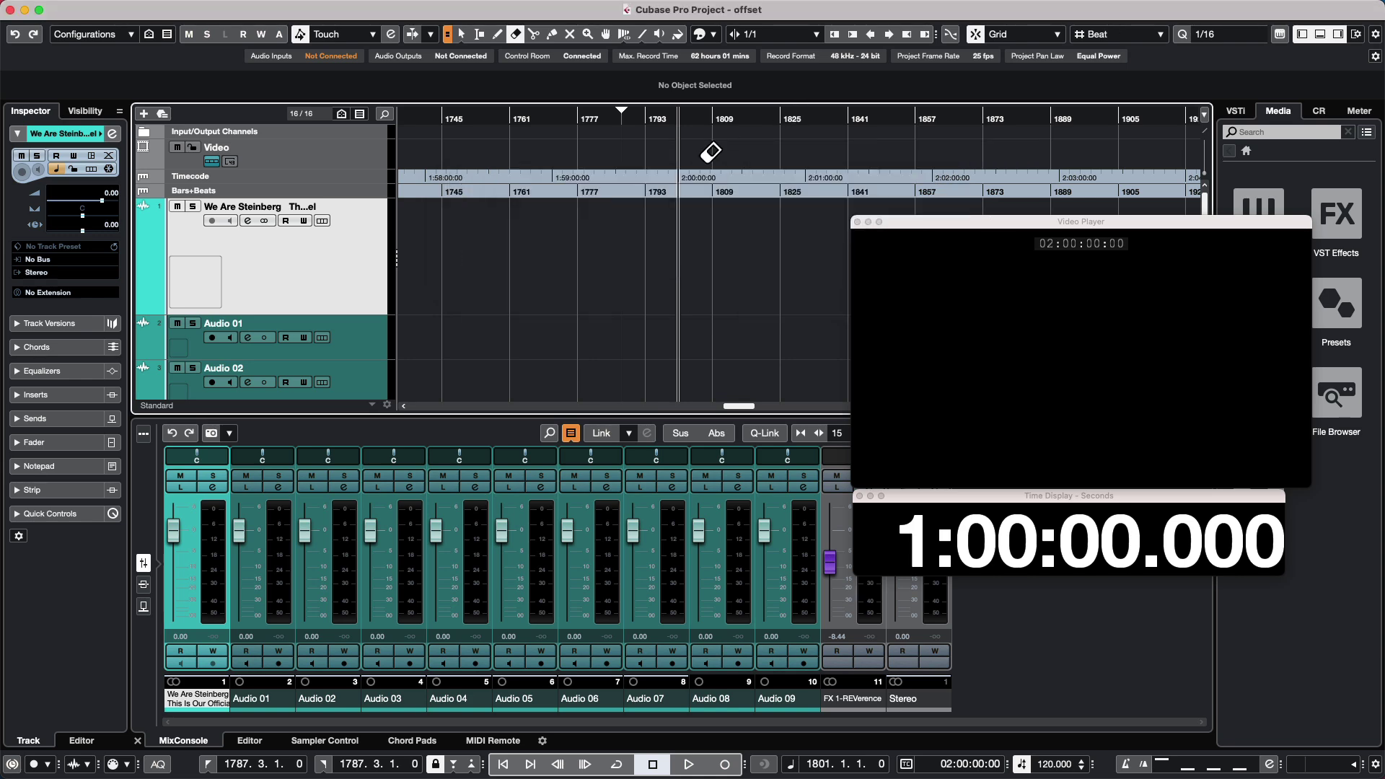
key(Home)
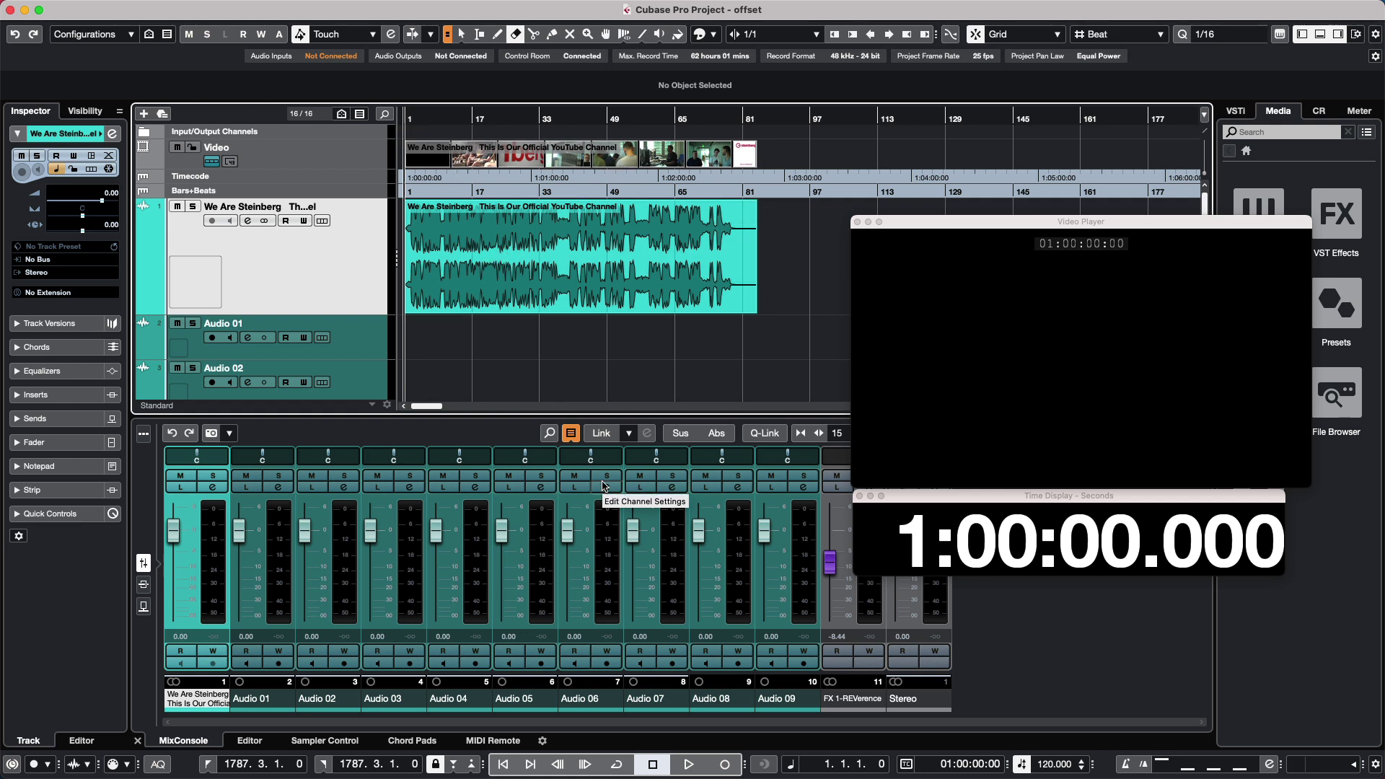
Step: Undo the start-time change and apply a -01:00:00:00 Display Time Offset, keeping content at its timecode positions
key(super+z)
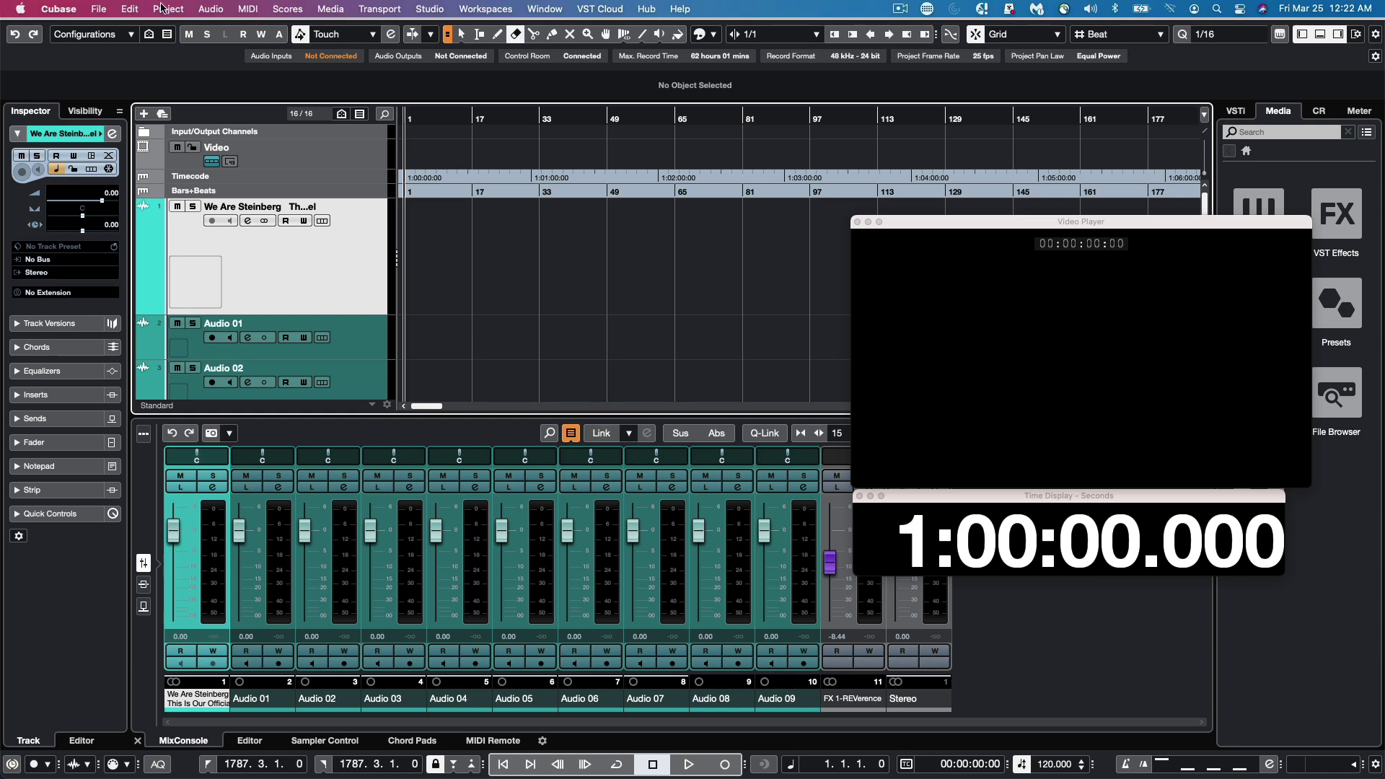
click(144, 8)
mouse_move(168, 9)
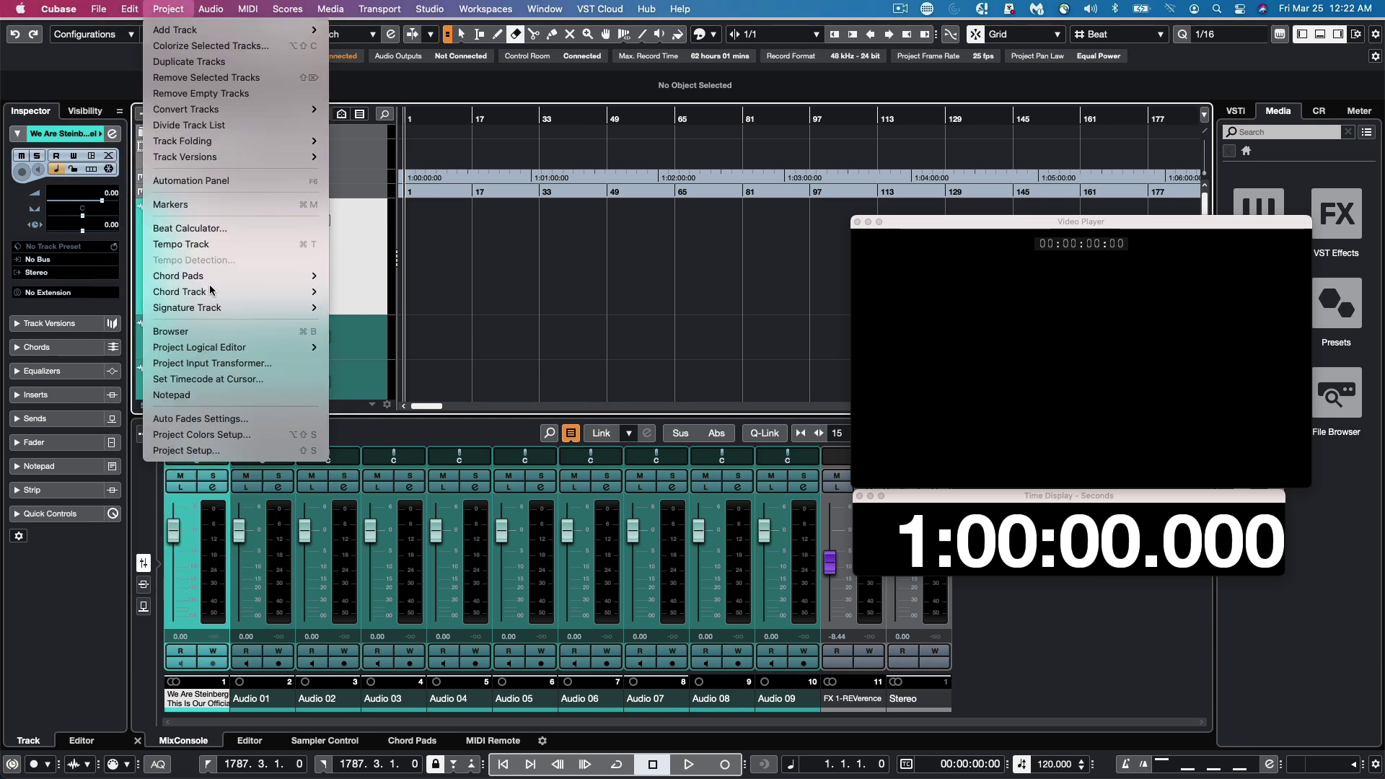
click(243, 453)
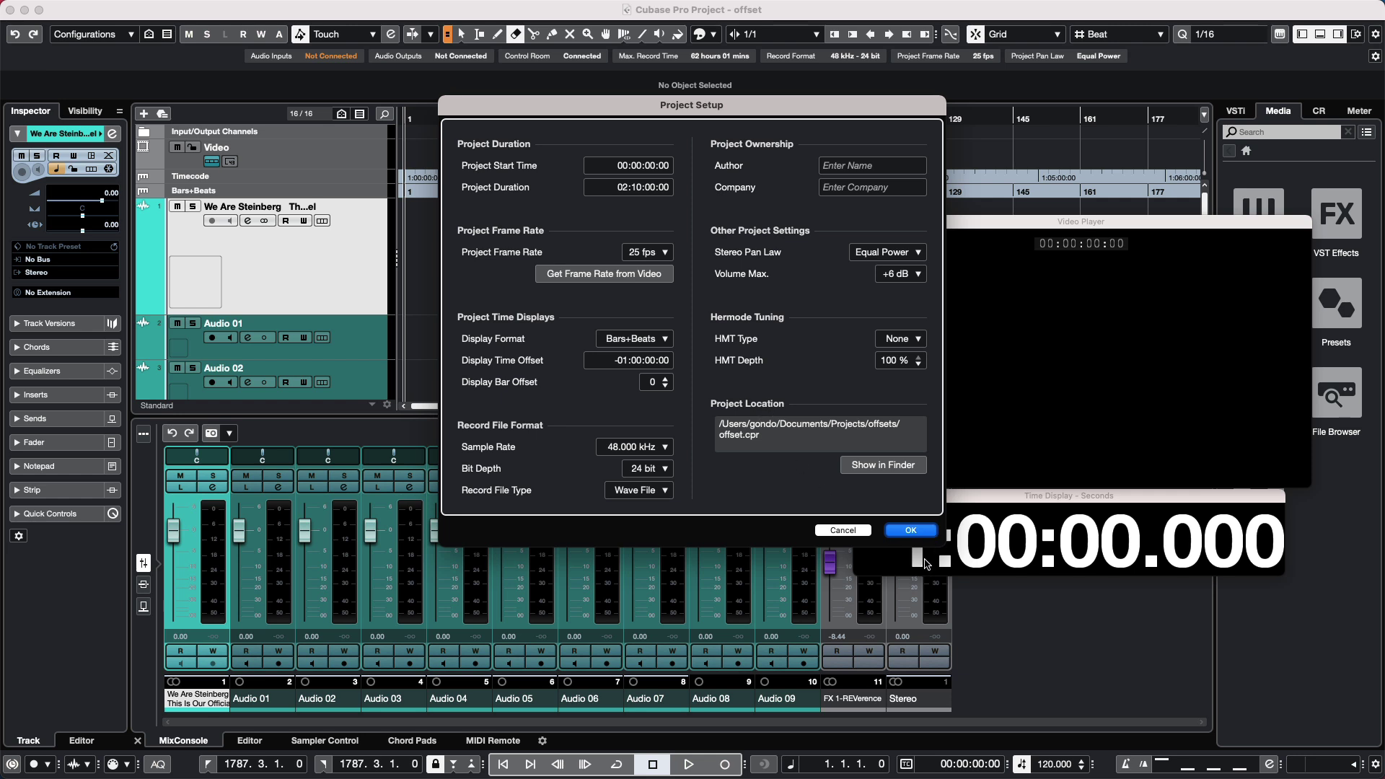
click(911, 531)
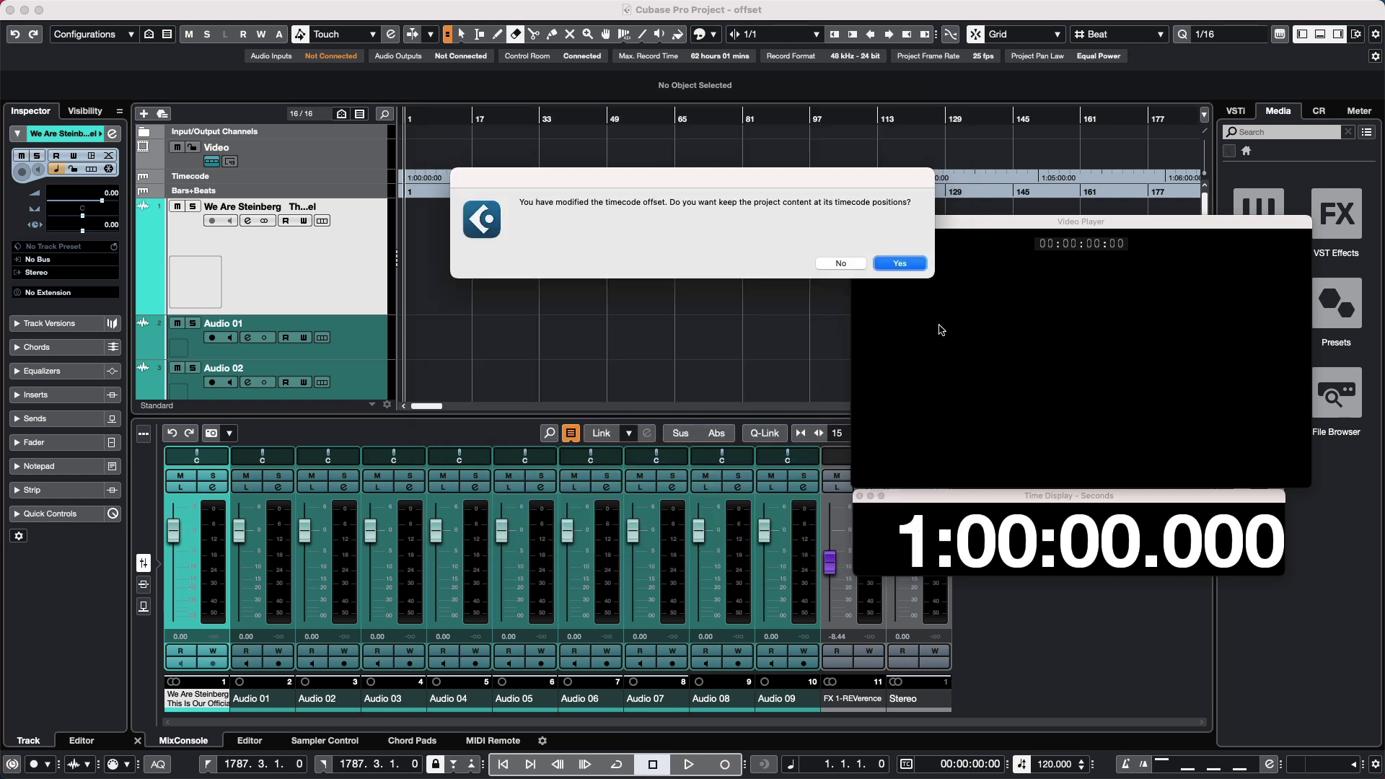
click(899, 264)
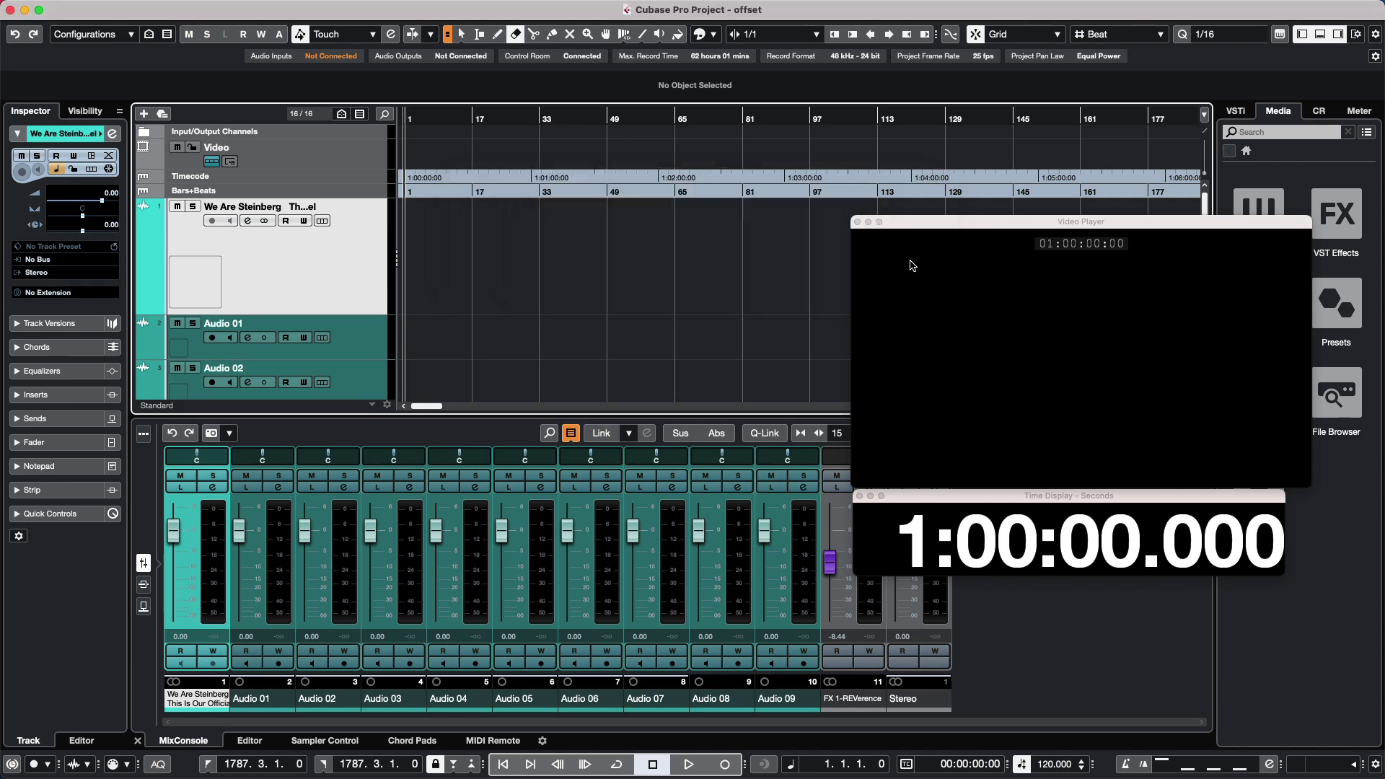
click(454, 129)
key(Home)
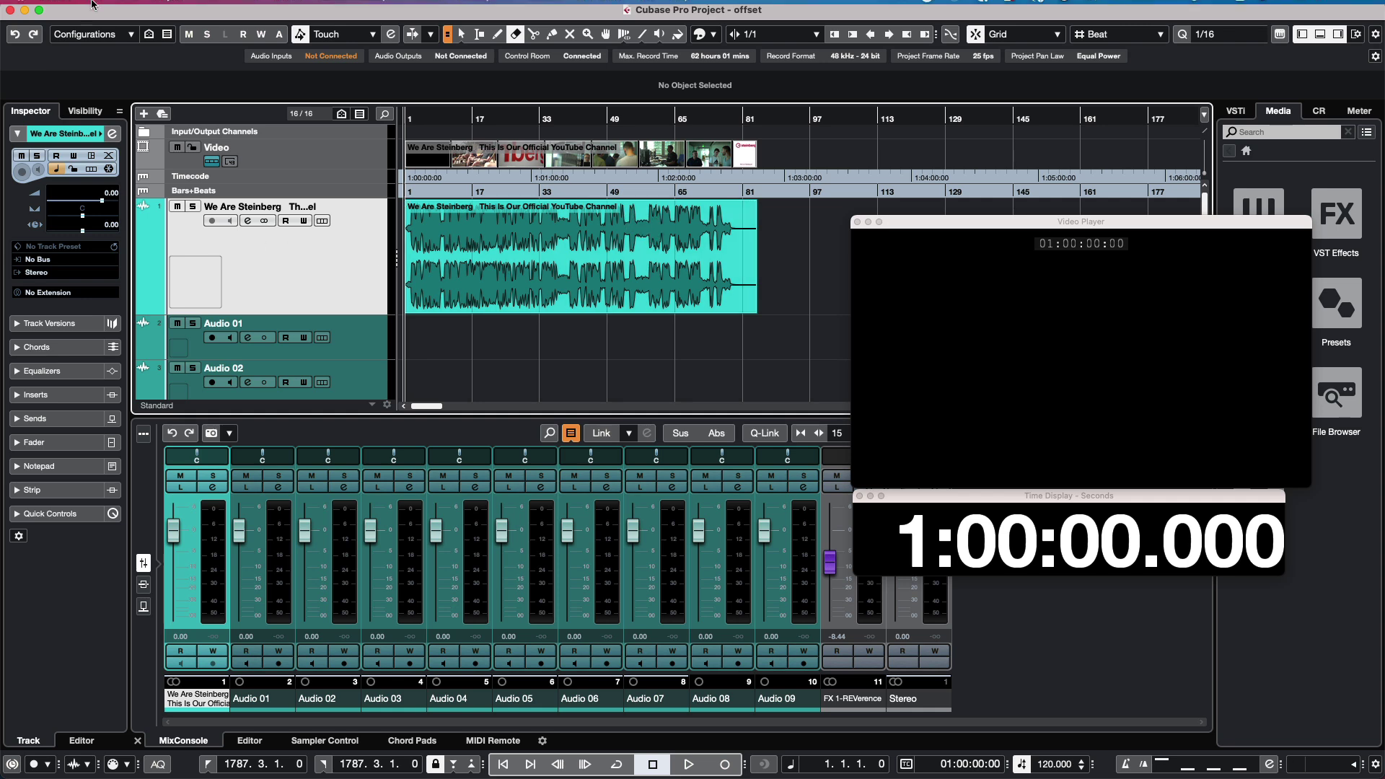
Step: Set Display Bar Offset to 2 in Project Setup, keeping content at its bar positions
click(184, 5)
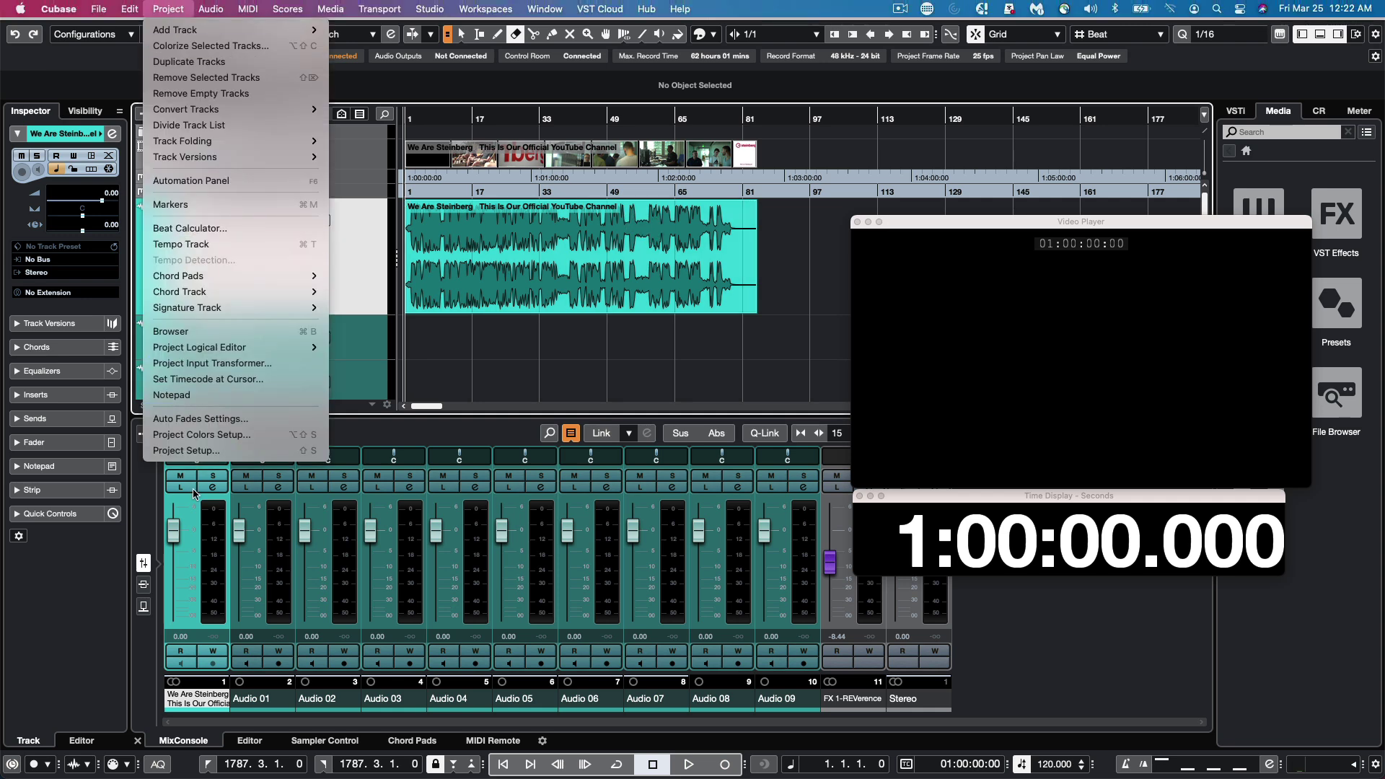
click(206, 450)
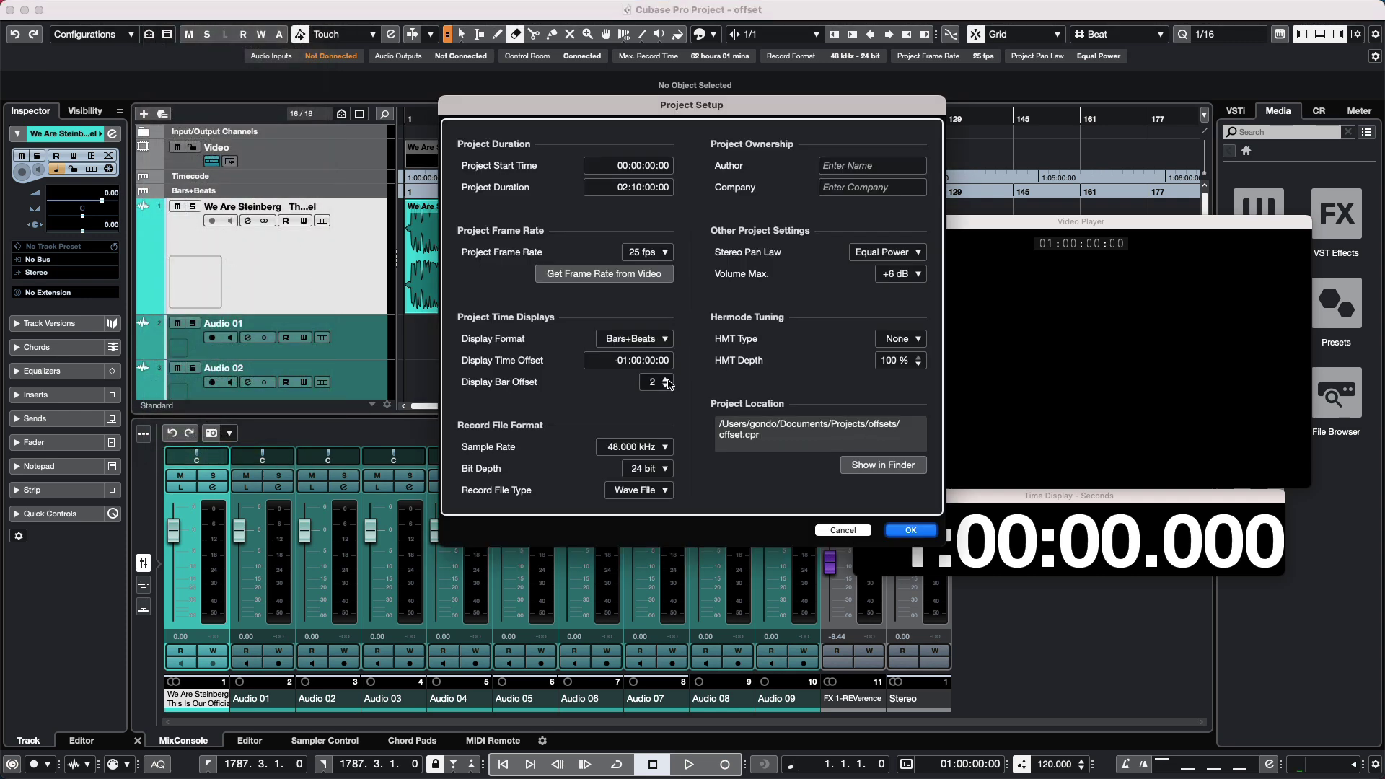
click(926, 533)
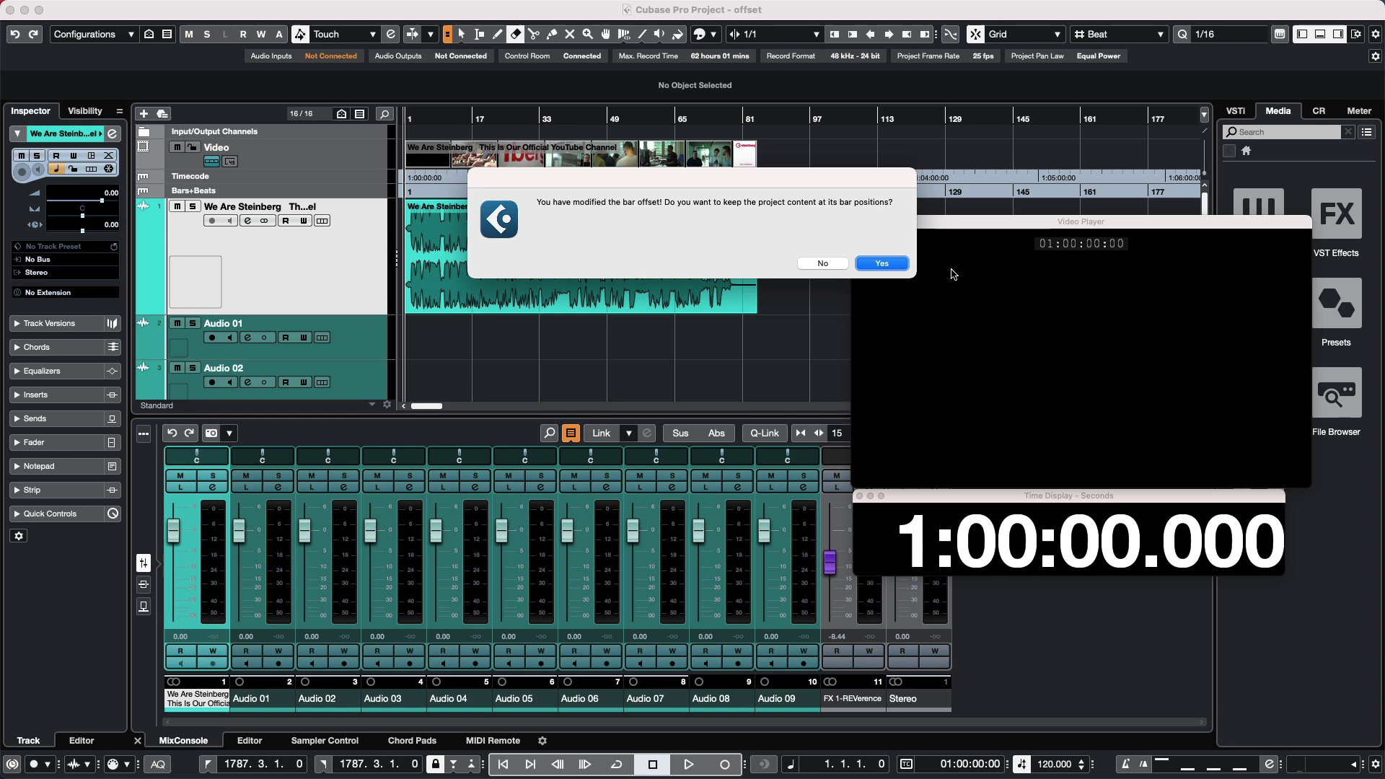
click(898, 267)
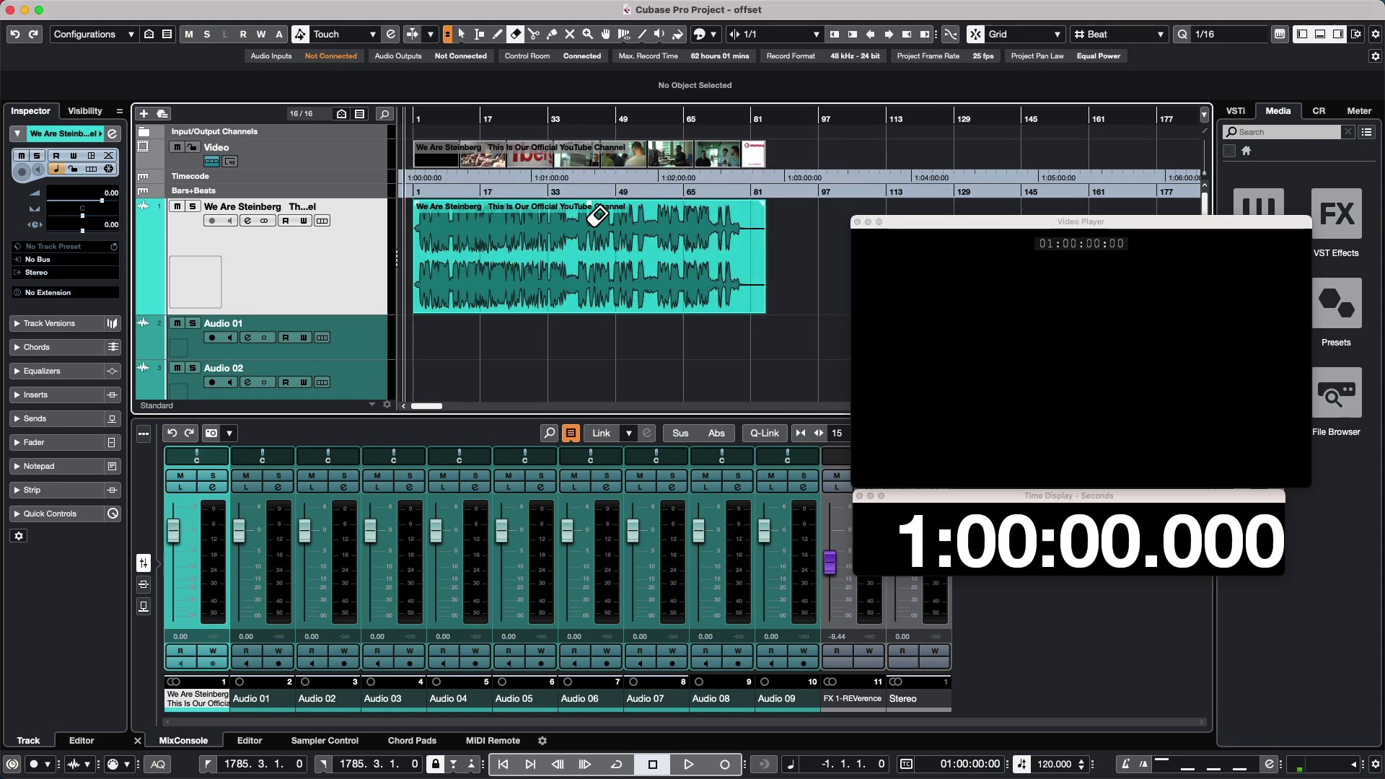
Step: Zoom in horizontally so the ruler shows bars -1 to 22
key(h)
key(h)
key(h)
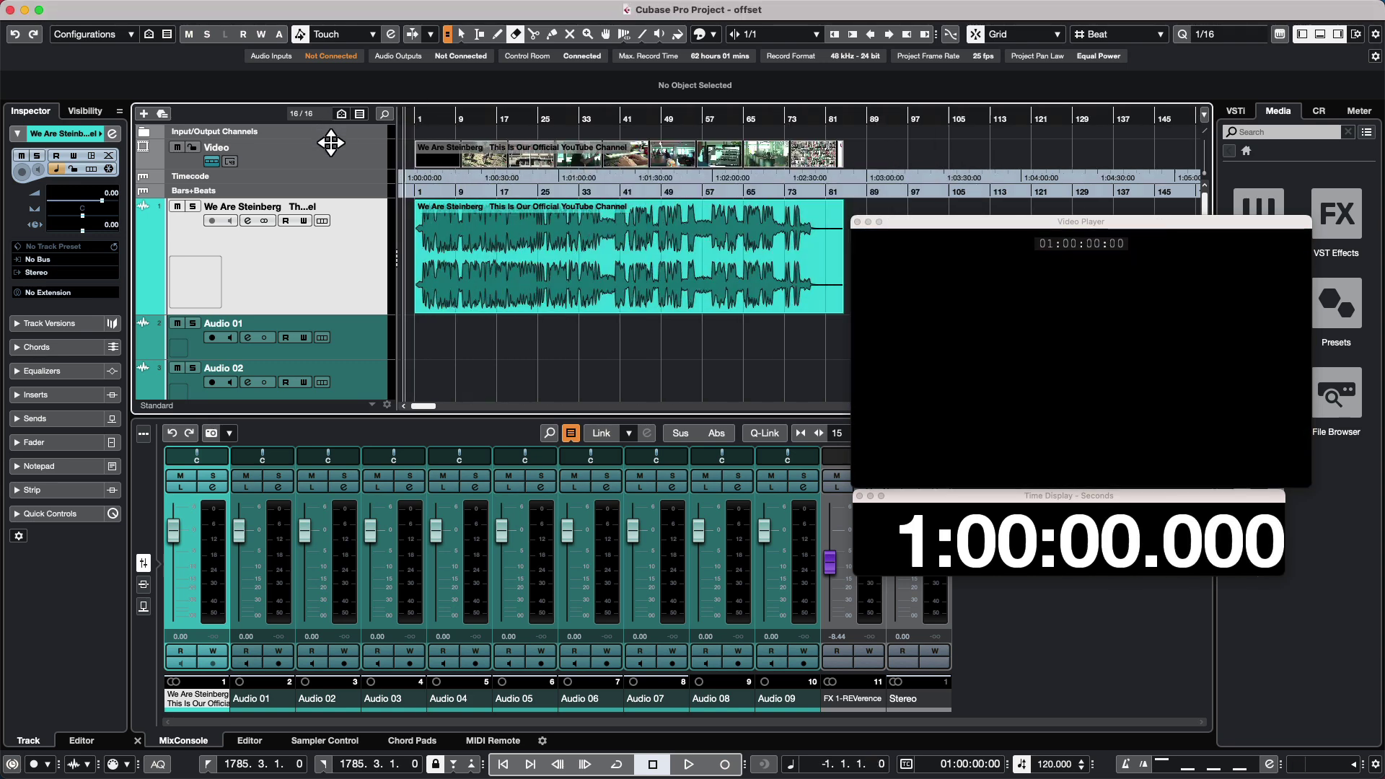